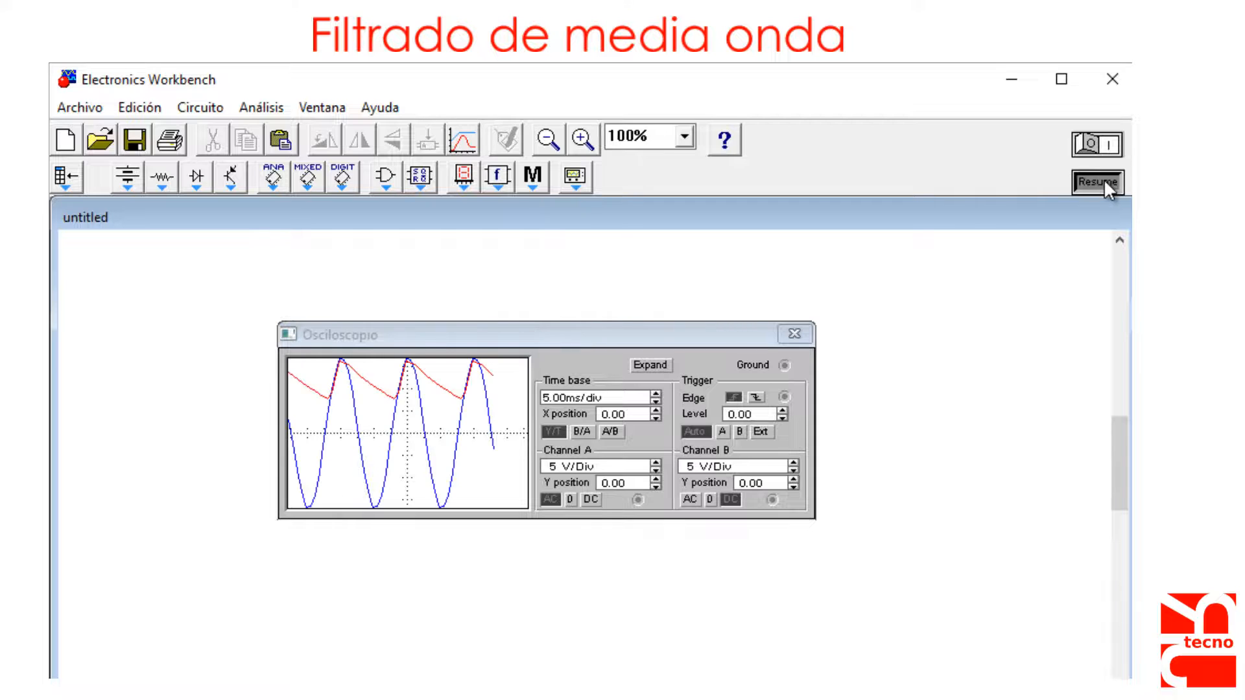
Step: Resume the half-wave filter simulation and examine the input and output waveforms in the expanded oscilloscope view
click(1104, 182)
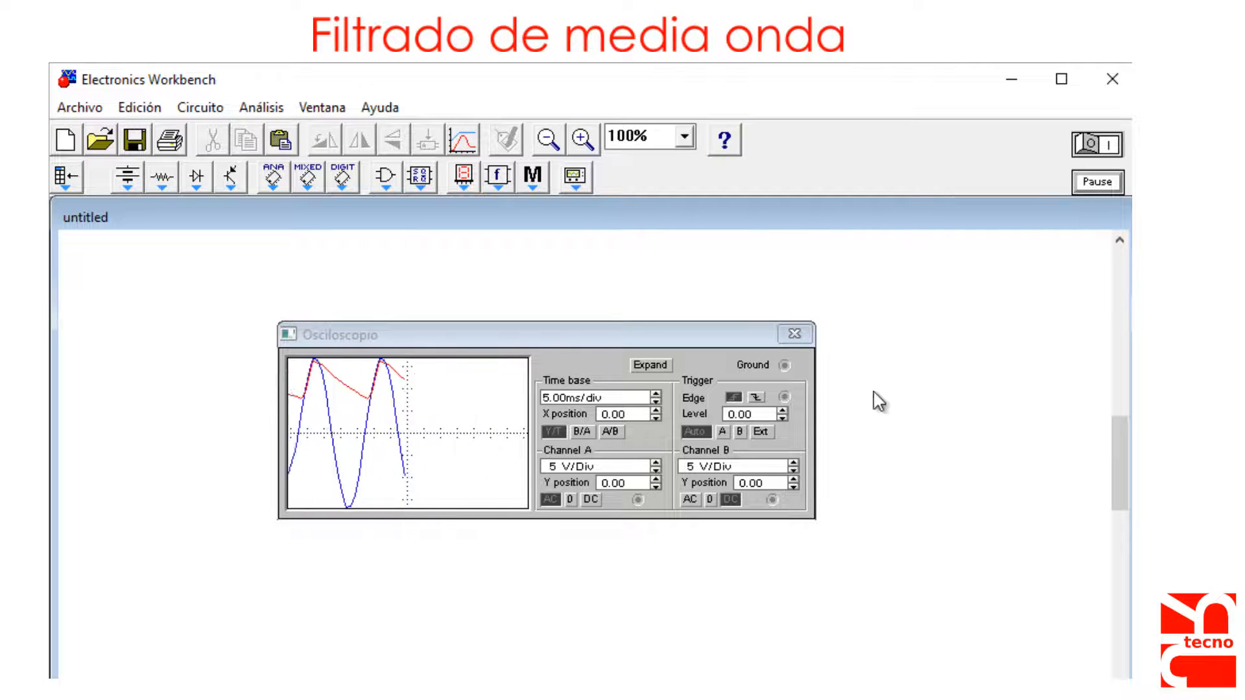
click(650, 364)
click(241, 539)
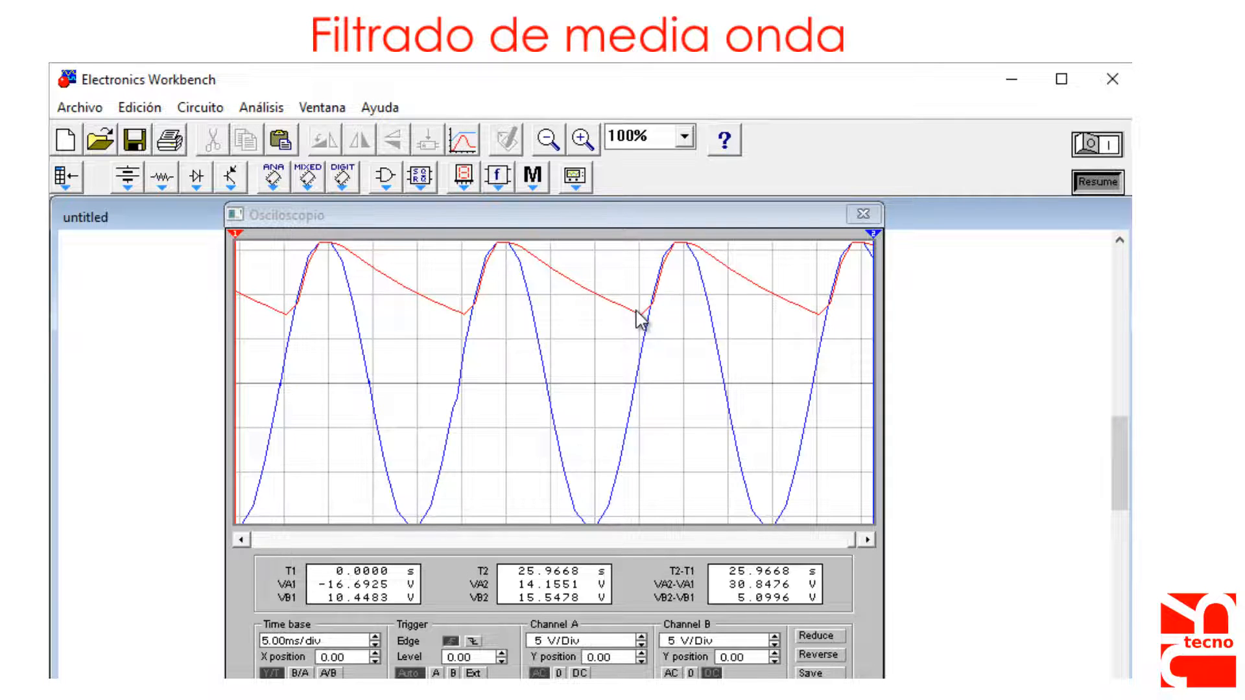
Step: Reduce the oscilloscope and set the polarized capacitor's capacitance to 40 µF
click(819, 636)
double_click(678, 448)
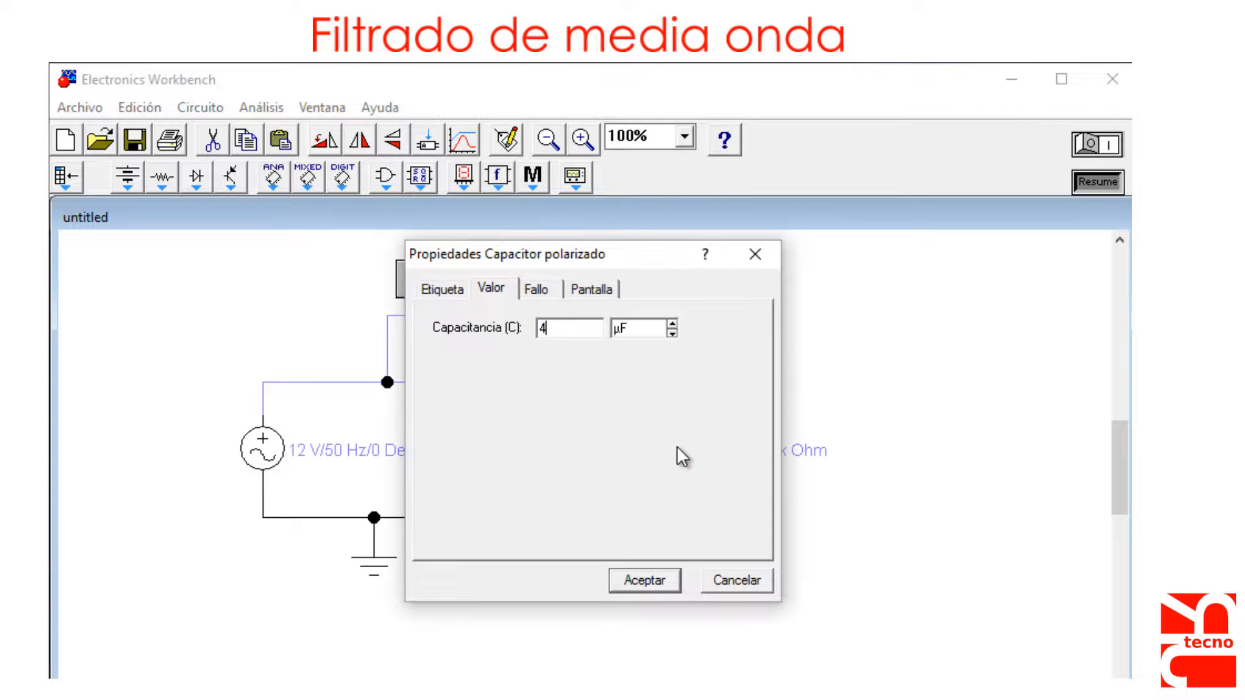
click(647, 581)
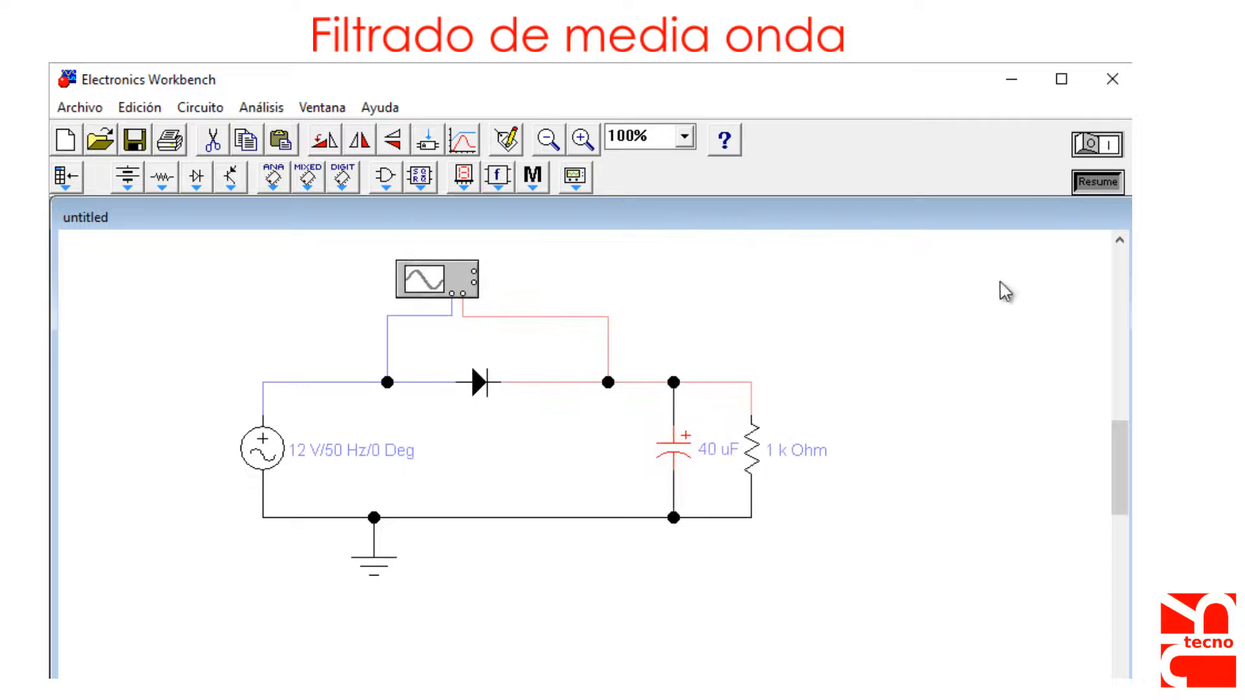
Step: Run the half-wave circuit with the 40 µF capacitor, pause it and examine the filtered waveform in the expanded oscilloscope
click(1079, 151)
double_click(453, 275)
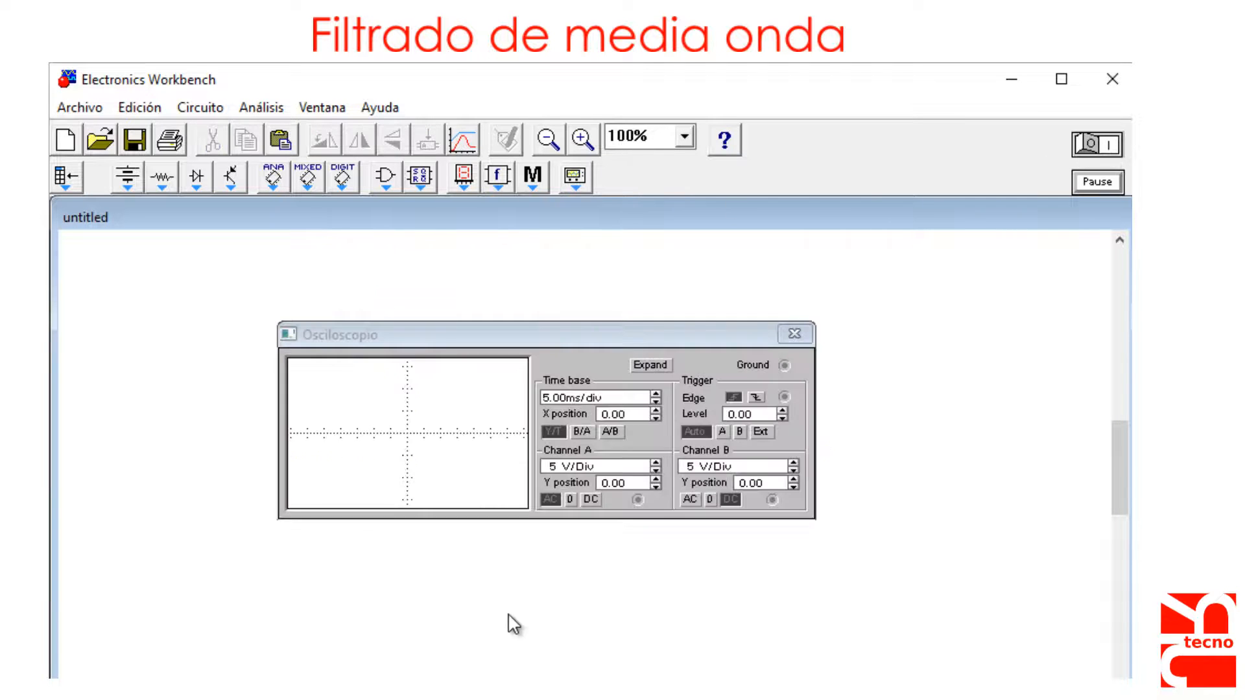
click(1098, 180)
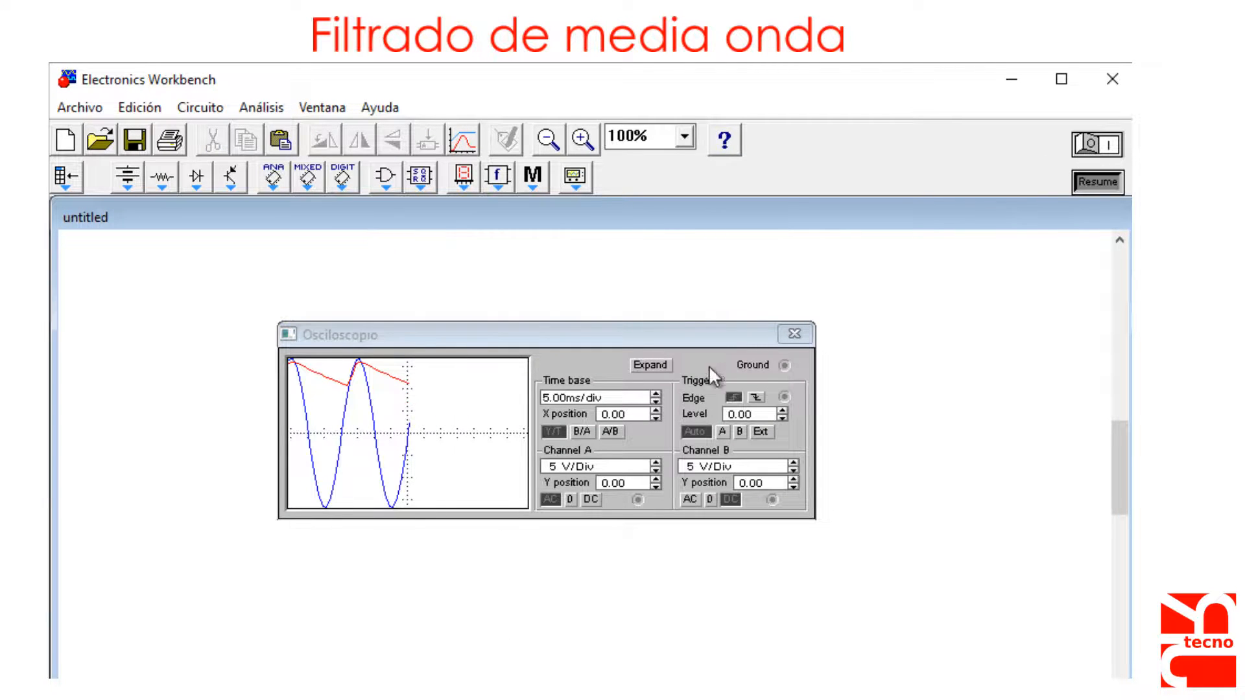
click(648, 364)
click(240, 543)
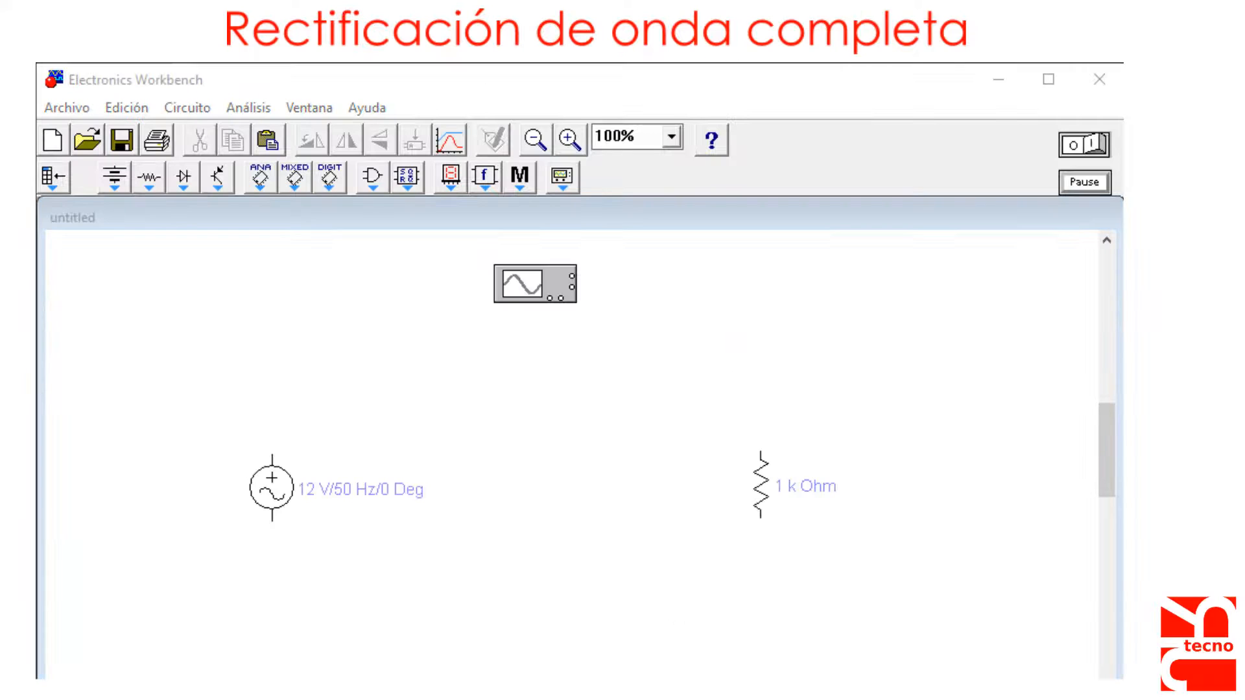
Step: Place a bridge rectifier between the AC source and the resistor, and wire both source terminals to the bridge's upper and lower terminals
click(183, 176)
drag(294, 252, 500, 431)
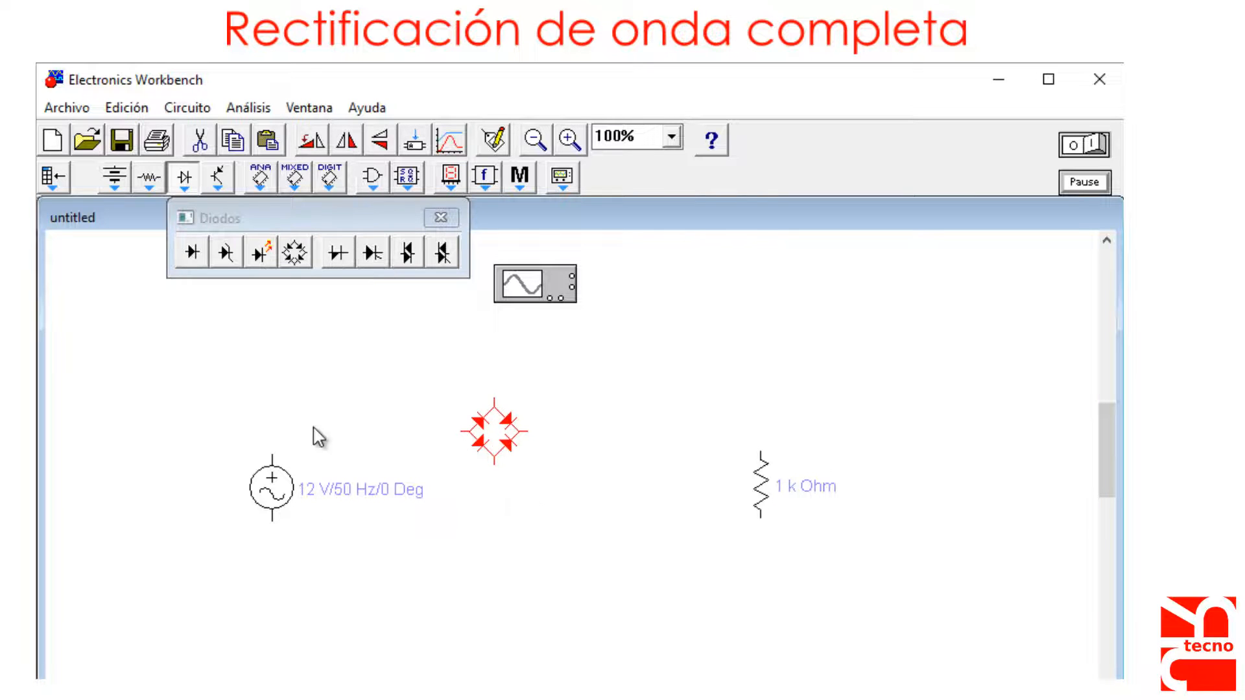
click(440, 218)
mouse_move(277, 459)
mouse_down()
mouse_move(348, 409)
mouse_move(494, 400)
mouse_up()
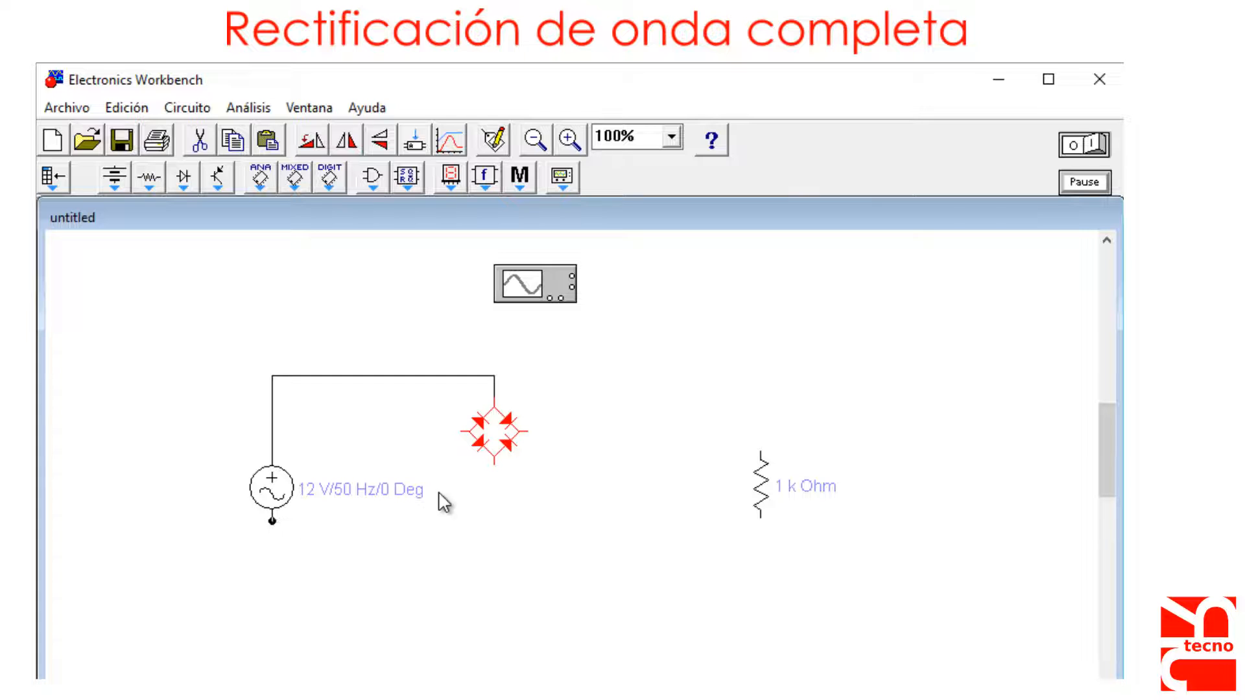
drag(441, 501, 494, 463)
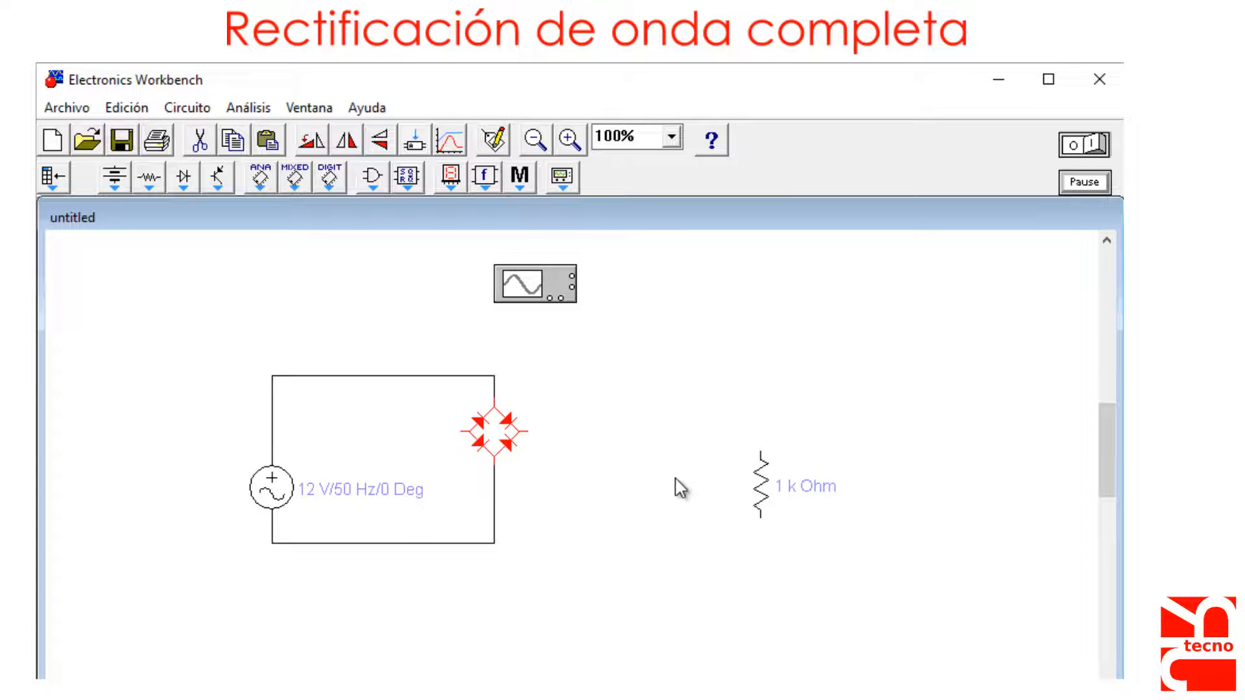
Step: Wire the 1 k Ohm resistor across the bridge's two side terminals, moving the resistor up and straightening the wires
drag(760, 452, 526, 431)
click(761, 496)
drag(762, 496, 758, 448)
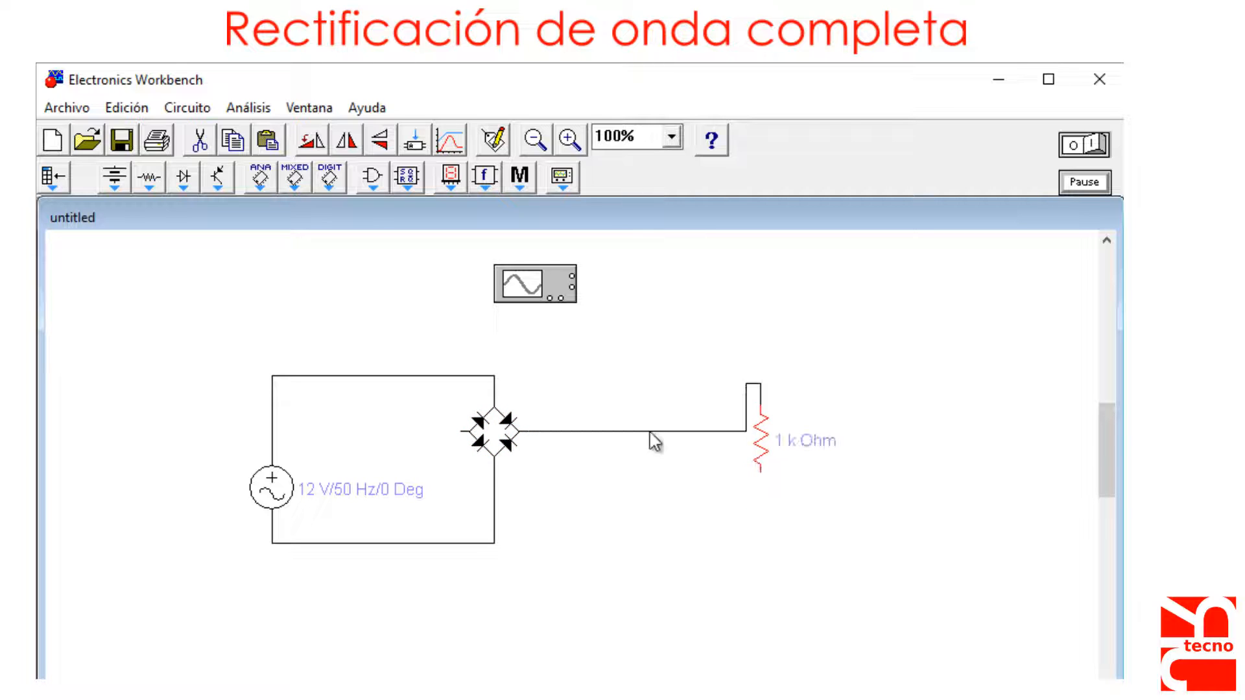
drag(654, 431, 639, 382)
mouse_move(761, 474)
mouse_down()
mouse_move(584, 519)
mouse_move(467, 453)
mouse_move(462, 432)
mouse_up()
drag(583, 498, 587, 524)
Step: Connect oscilloscope channel A to the source's upper wire and channel B to the wire between bridge and resistor
drag(544, 301, 411, 376)
drag(561, 298, 630, 382)
drag(588, 429, 571, 319)
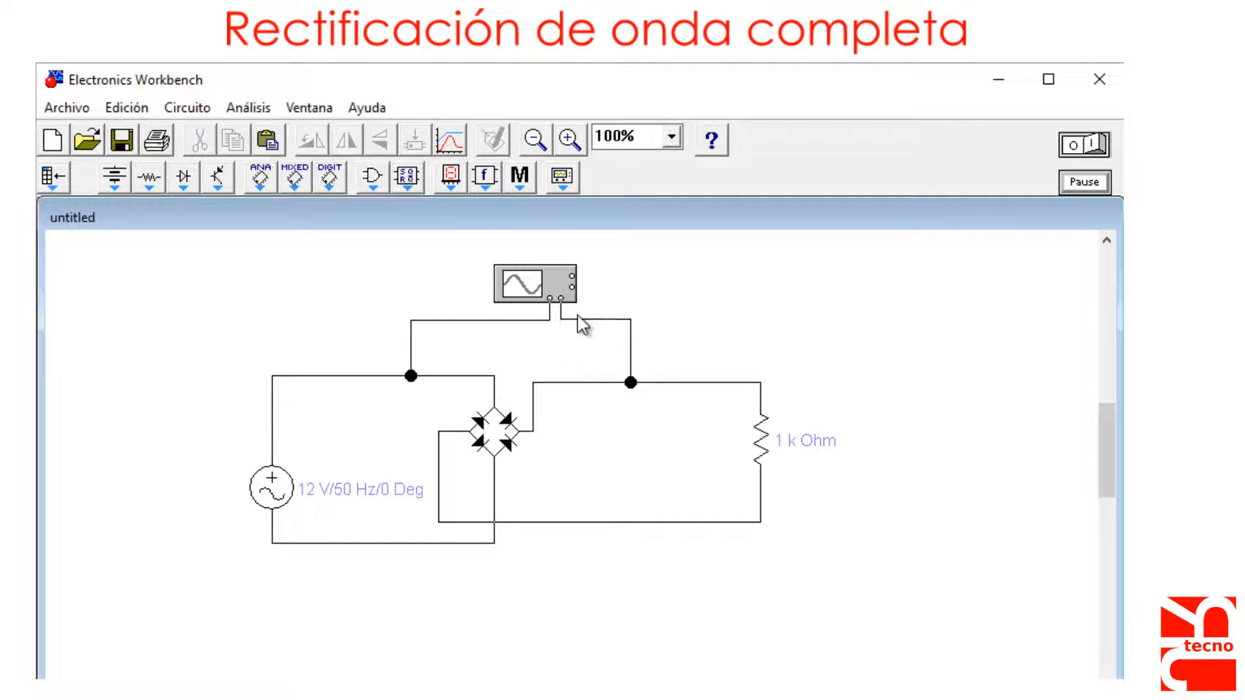
Step: Color the oscilloscope's channel B wire red and its channel A wire blue
right_click(571, 319)
click(610, 353)
click(449, 400)
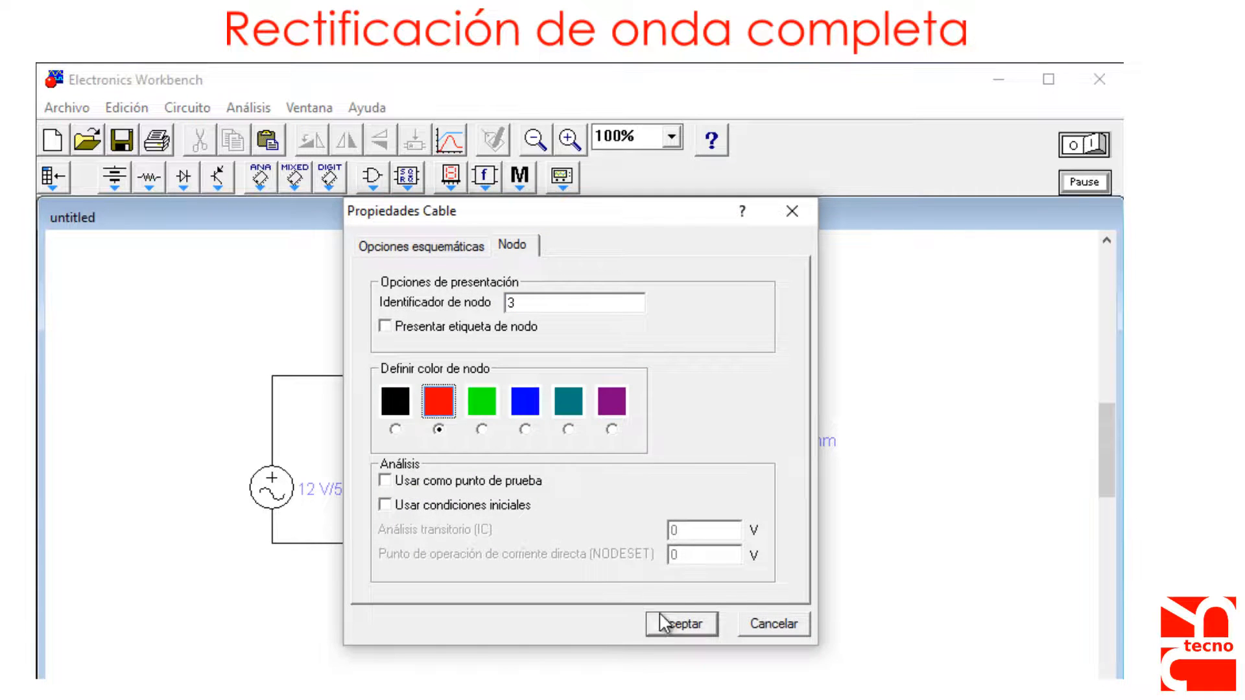
click(668, 624)
right_click(502, 319)
click(526, 358)
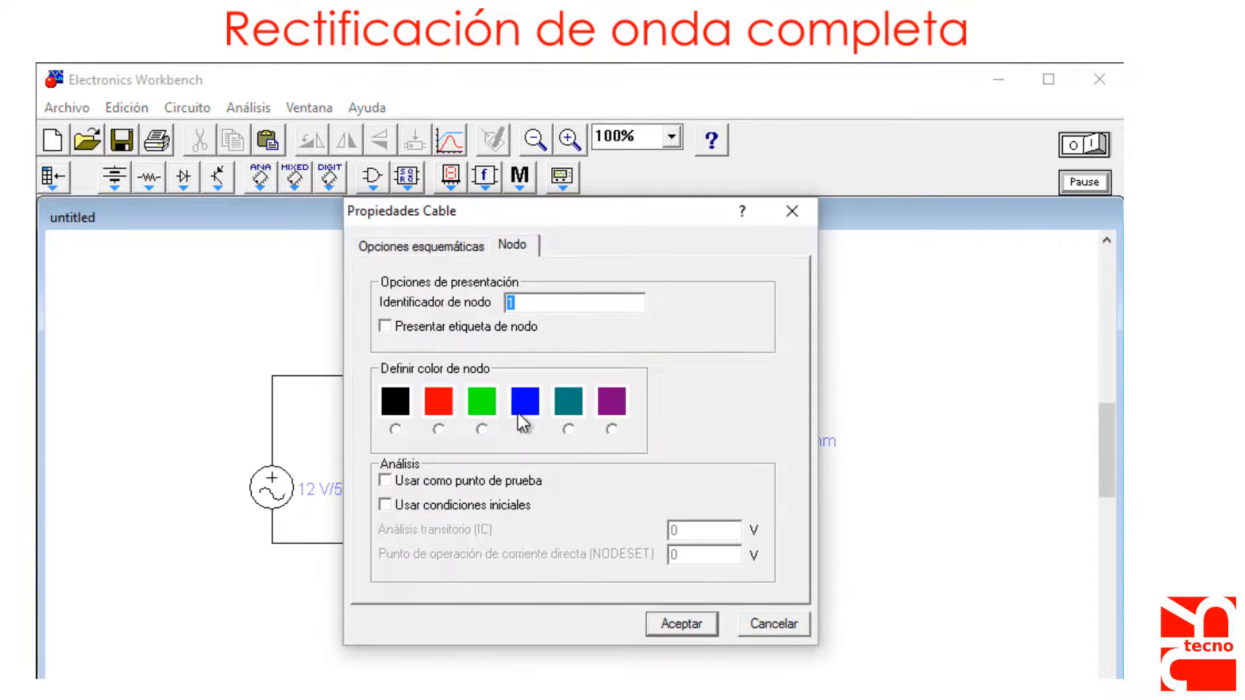
click(522, 409)
click(671, 622)
Step: Place a ground symbol beside the oscilloscope and wire it to the oscilloscope's ground terminal
click(115, 177)
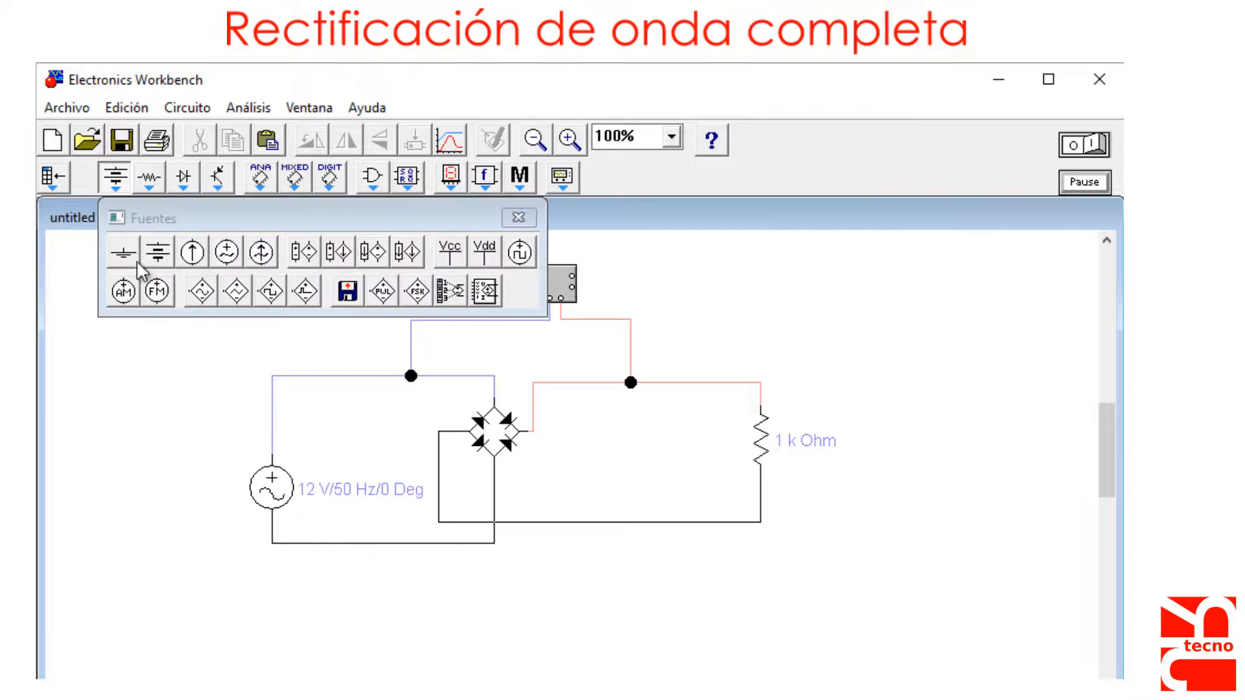
drag(134, 258, 661, 296)
click(519, 217)
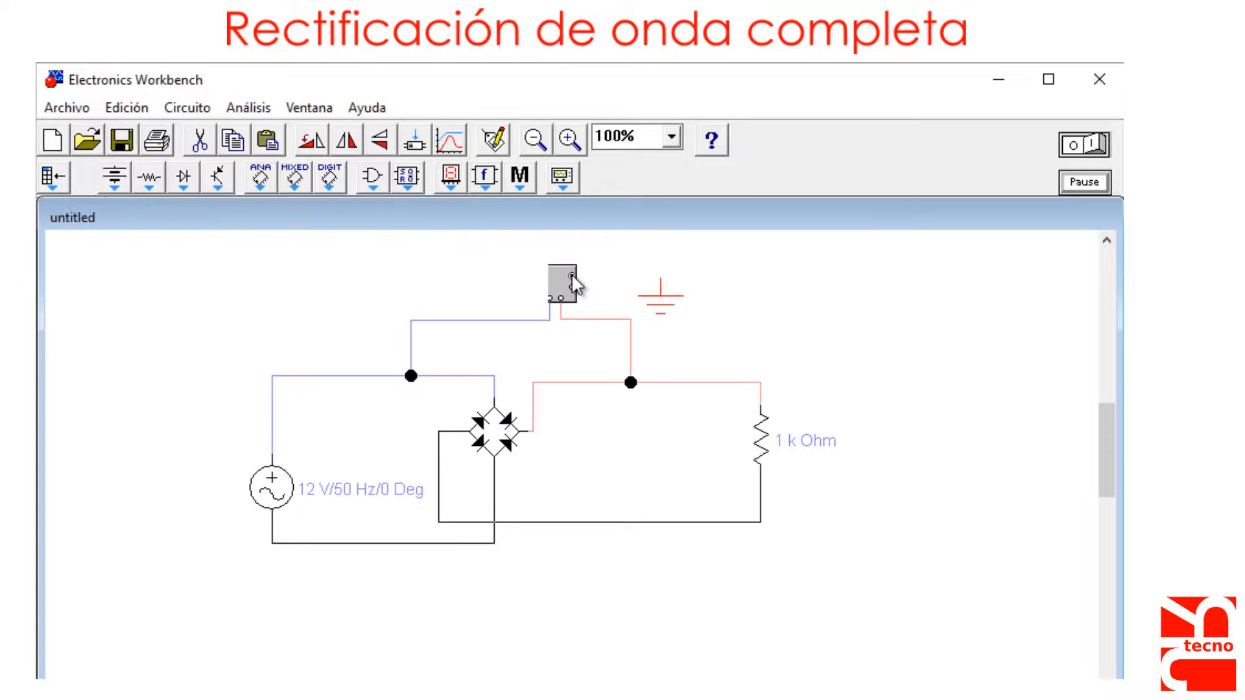
drag(572, 275, 660, 280)
Step: Run the full-wave rectifier simulation, pause it and examine both waveforms in the expanded oscilloscope
scroll(844, 295, up, 1)
click(1096, 146)
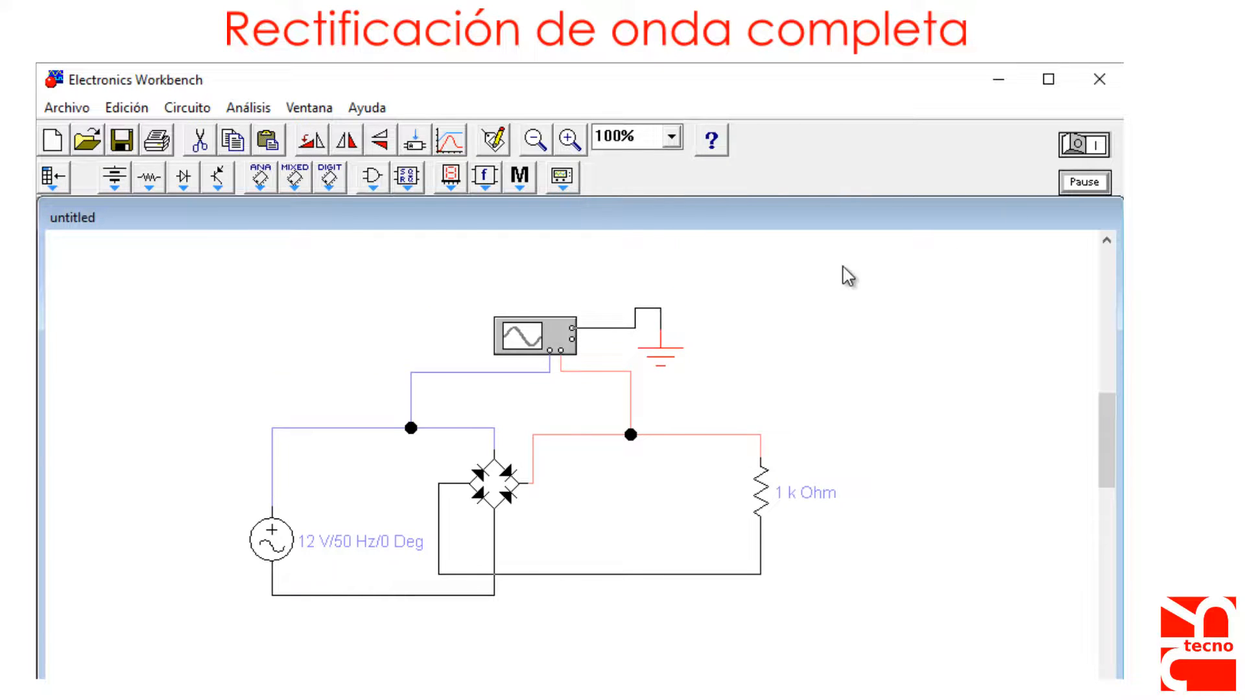
double_click(542, 332)
click(1085, 182)
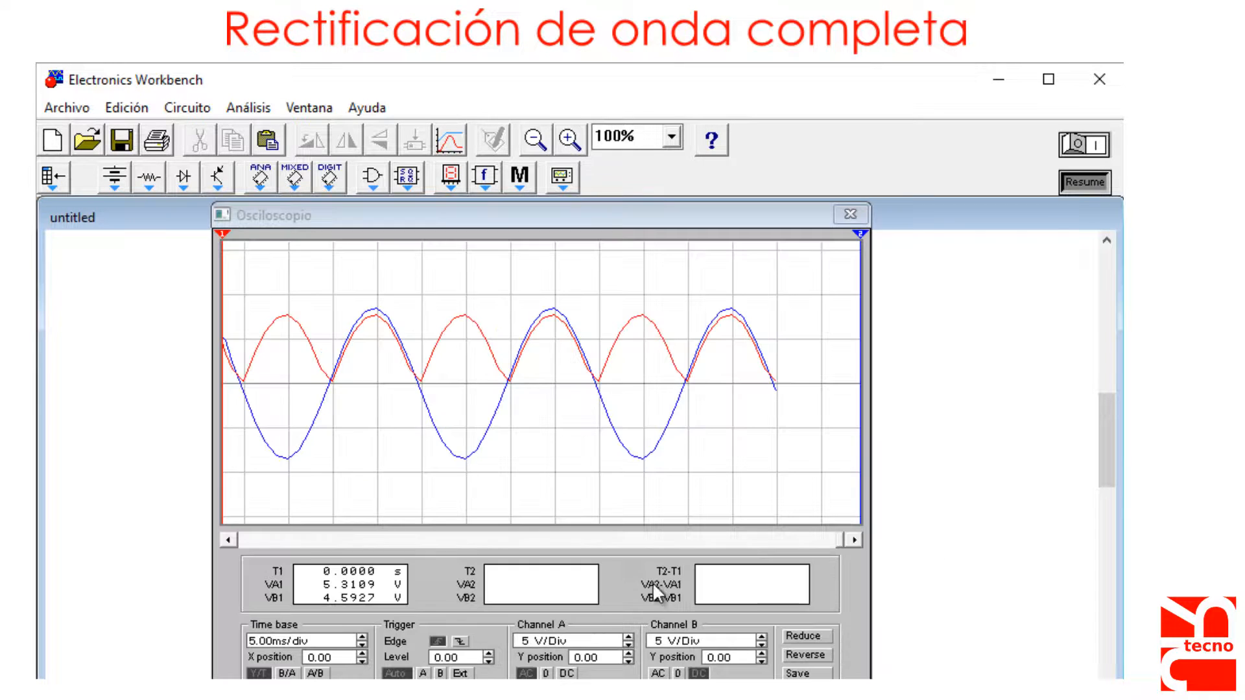
click(637, 365)
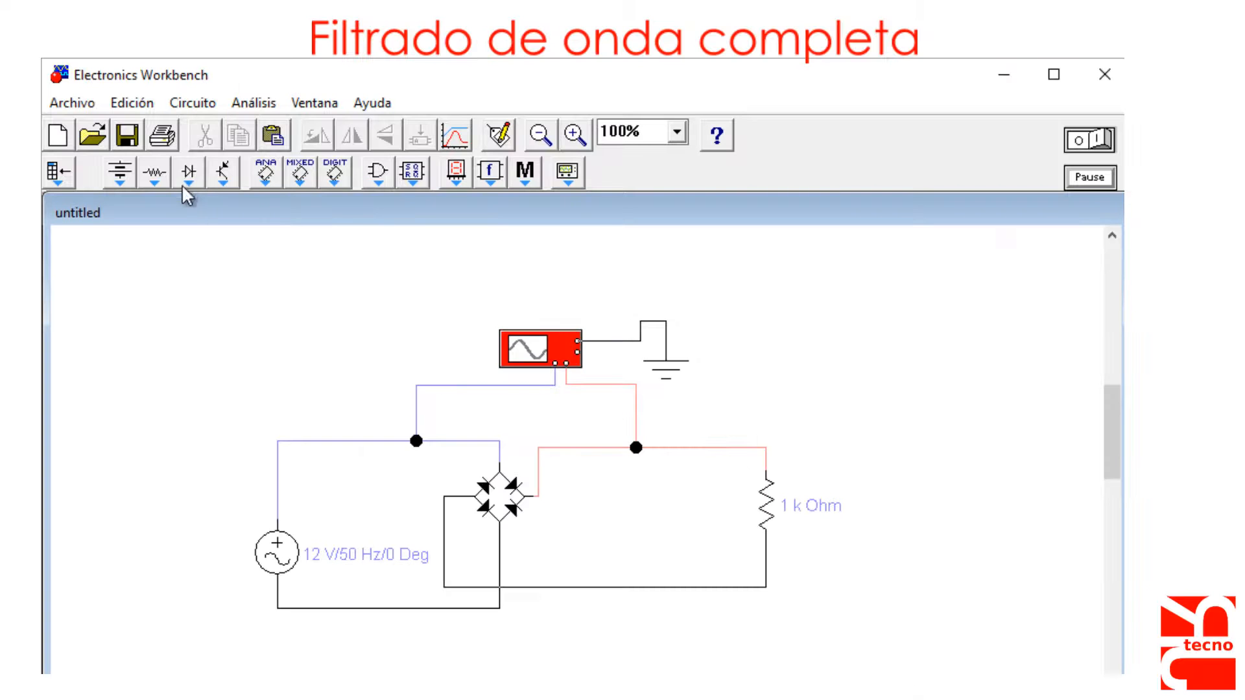
Step: Add a polarized capacitor beside the rectifier circuit and rotate it until it stands vertical with its positive terminal up
click(154, 172)
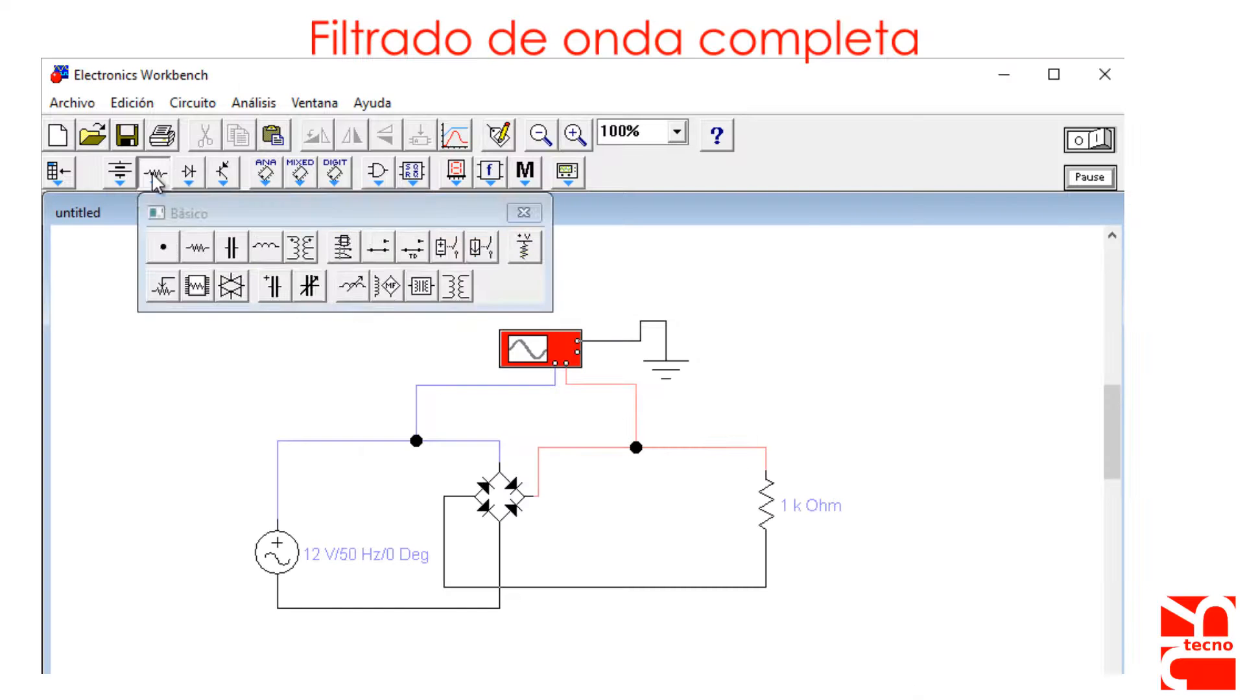
drag(372, 298, 889, 394)
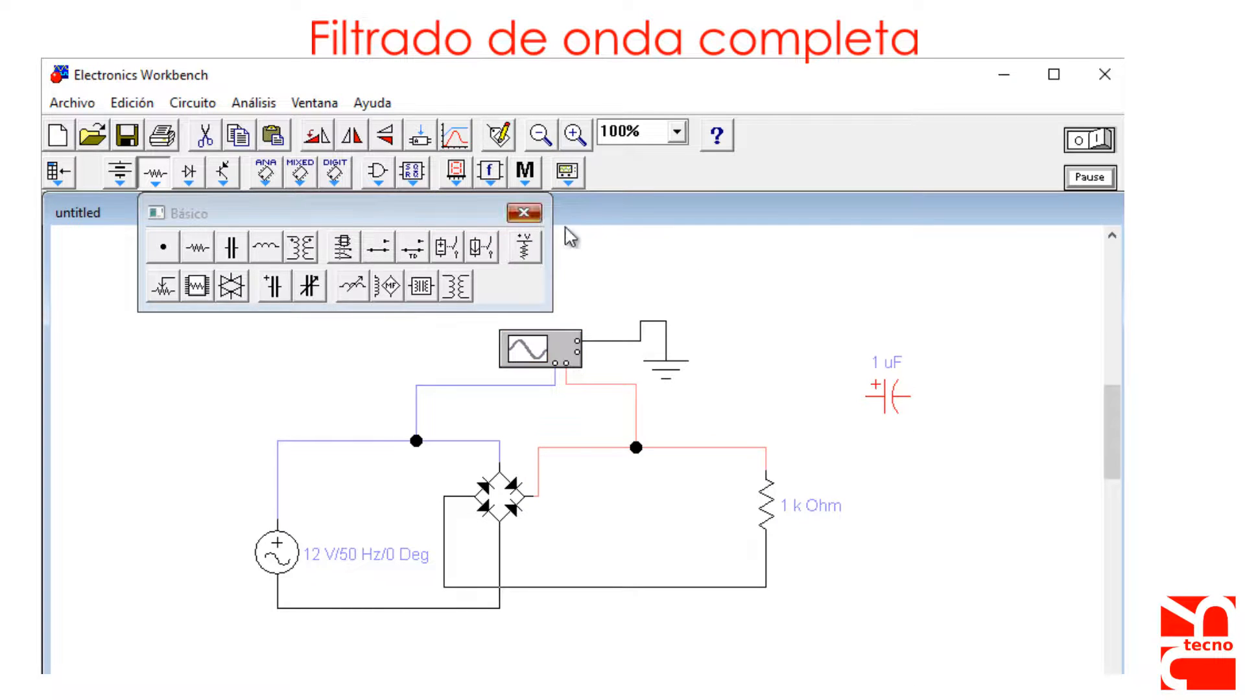
click(524, 213)
right_click(888, 392)
click(938, 524)
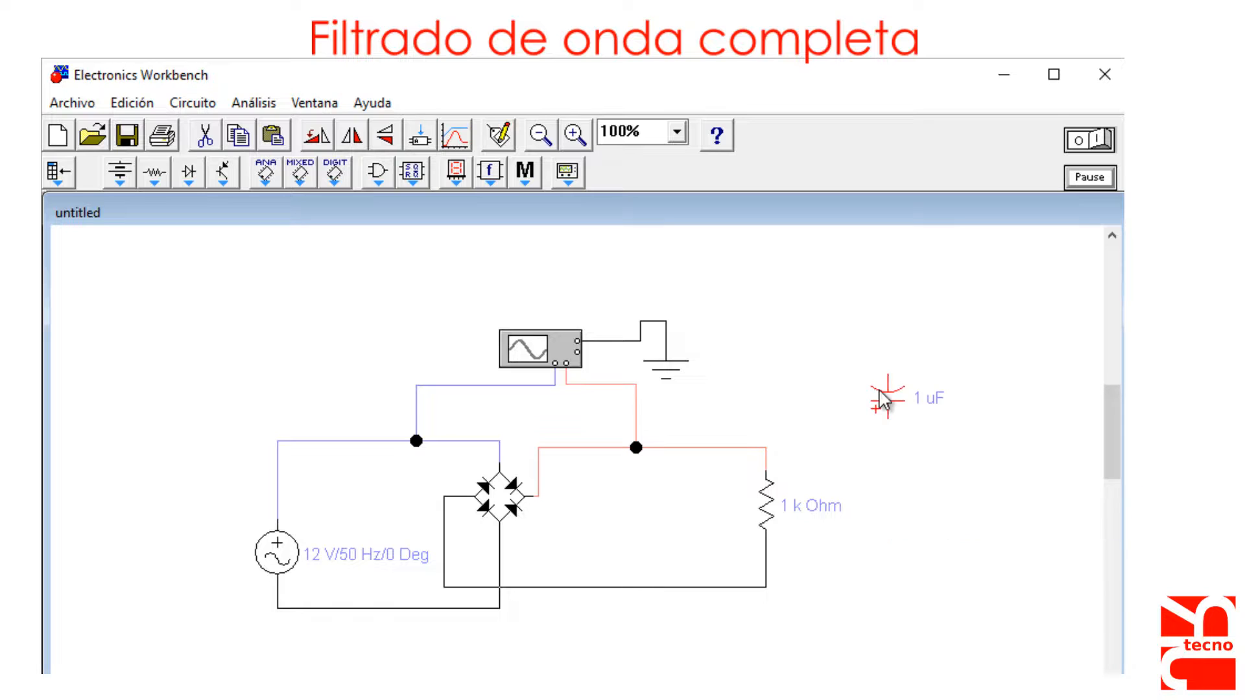
right_click(881, 392)
click(933, 524)
right_click(887, 403)
click(914, 522)
Step: Set the new capacitor's capacitance to 20 µF and connect it in parallel with the 1 k Ohm resistor
double_click(885, 406)
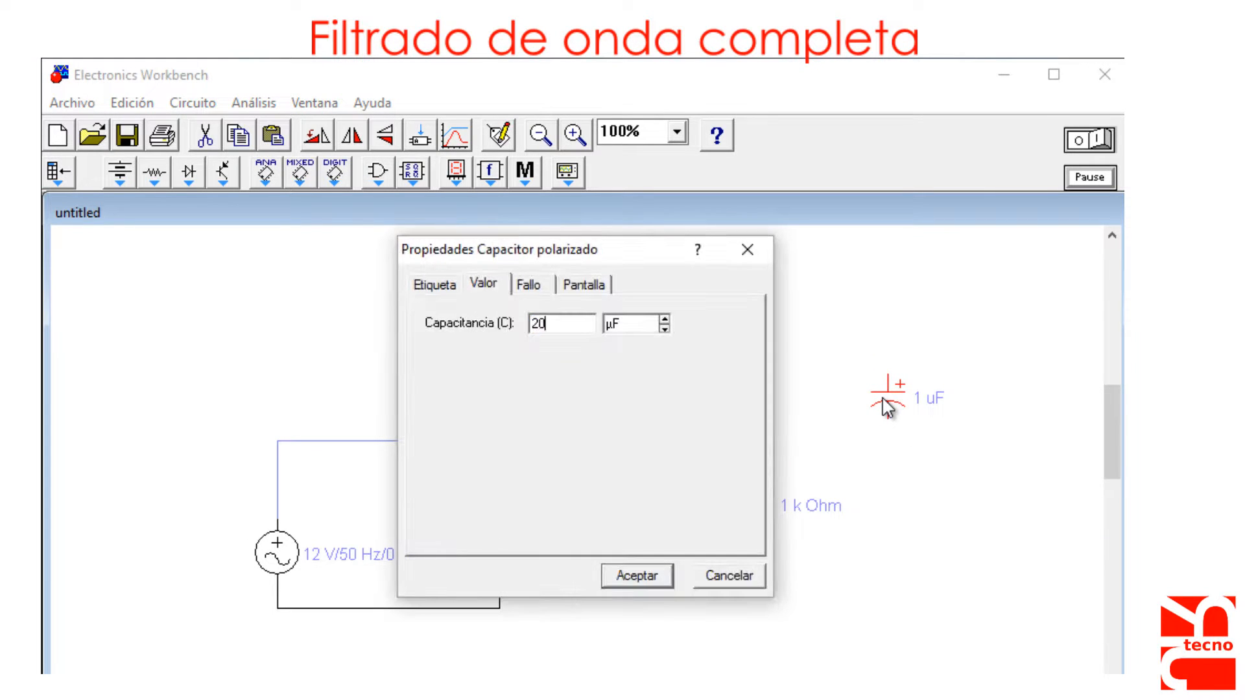
click(659, 579)
mouse_move(893, 408)
mouse_down()
mouse_move(869, 450)
mouse_move(705, 522)
mouse_move(704, 507)
mouse_move(683, 509)
mouse_move(678, 588)
mouse_up()
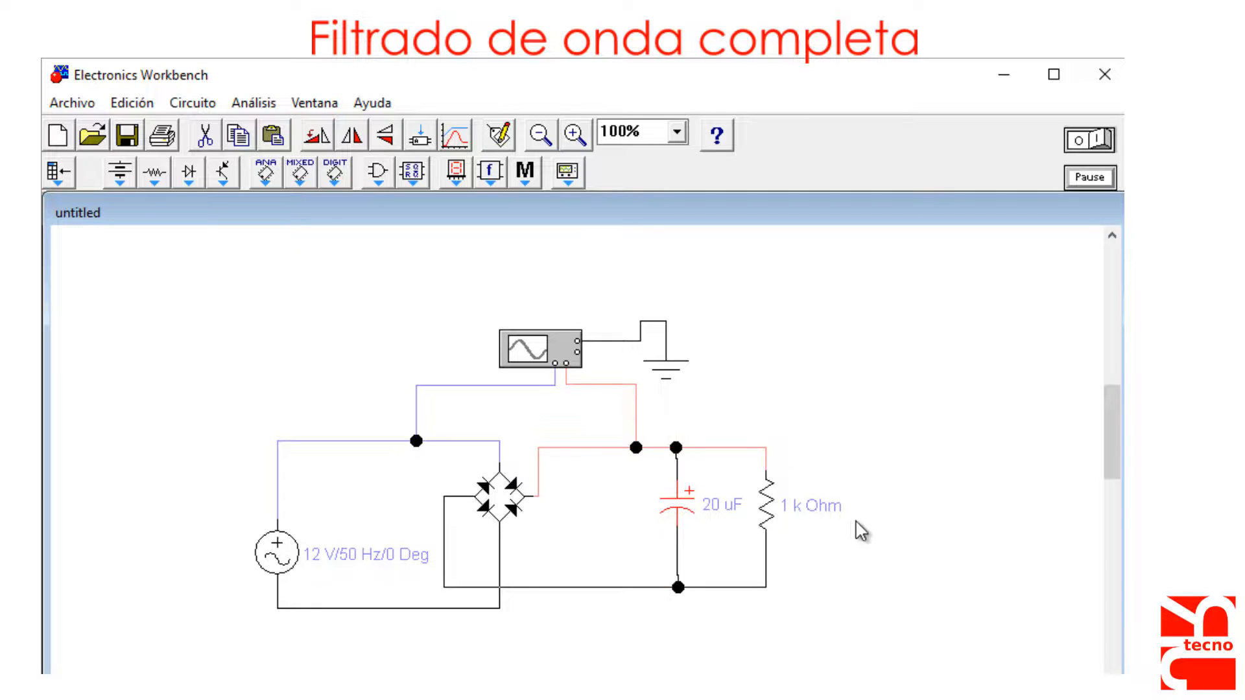
Step: Run the full-wave filter with the 20 µF capacitor, pause it and examine the waveforms in the expanded oscilloscope
click(1089, 140)
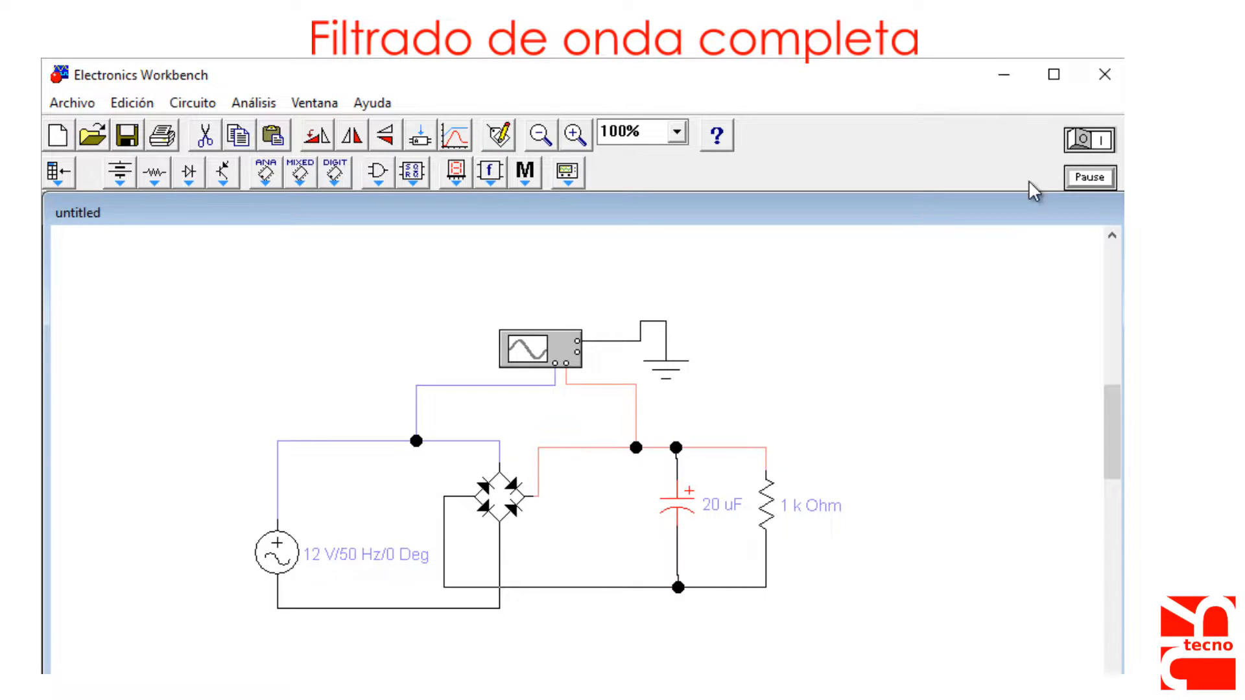
double_click(569, 356)
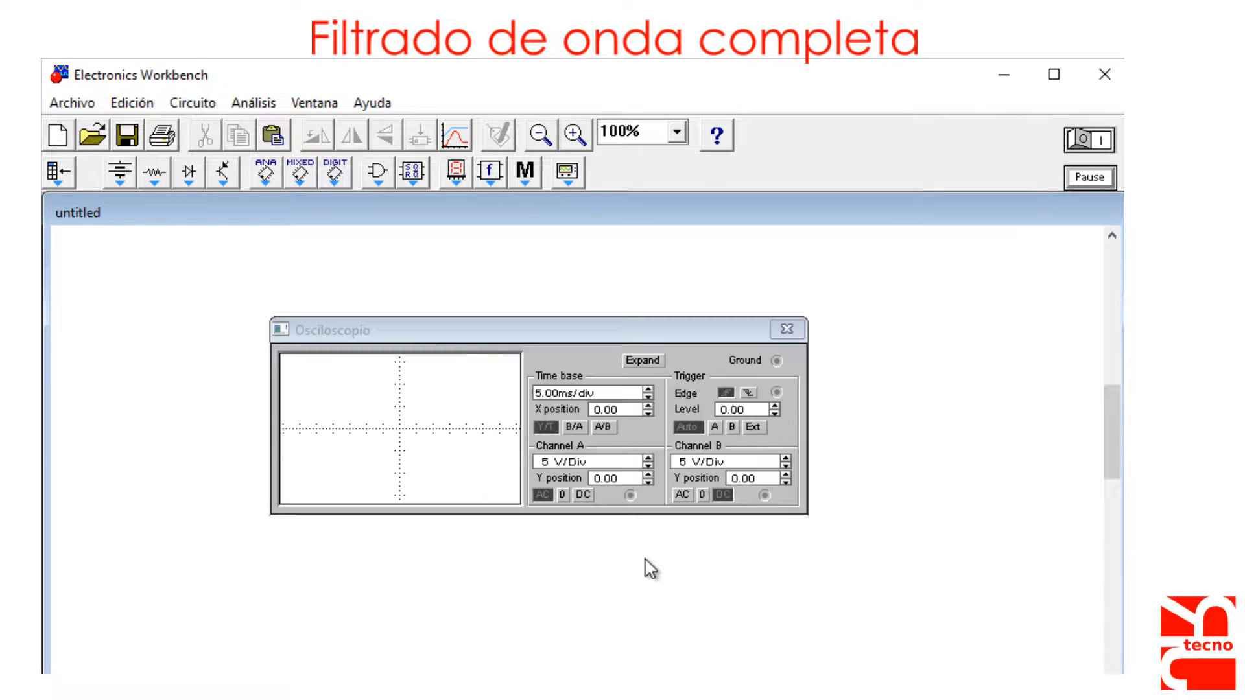
click(1079, 178)
click(642, 360)
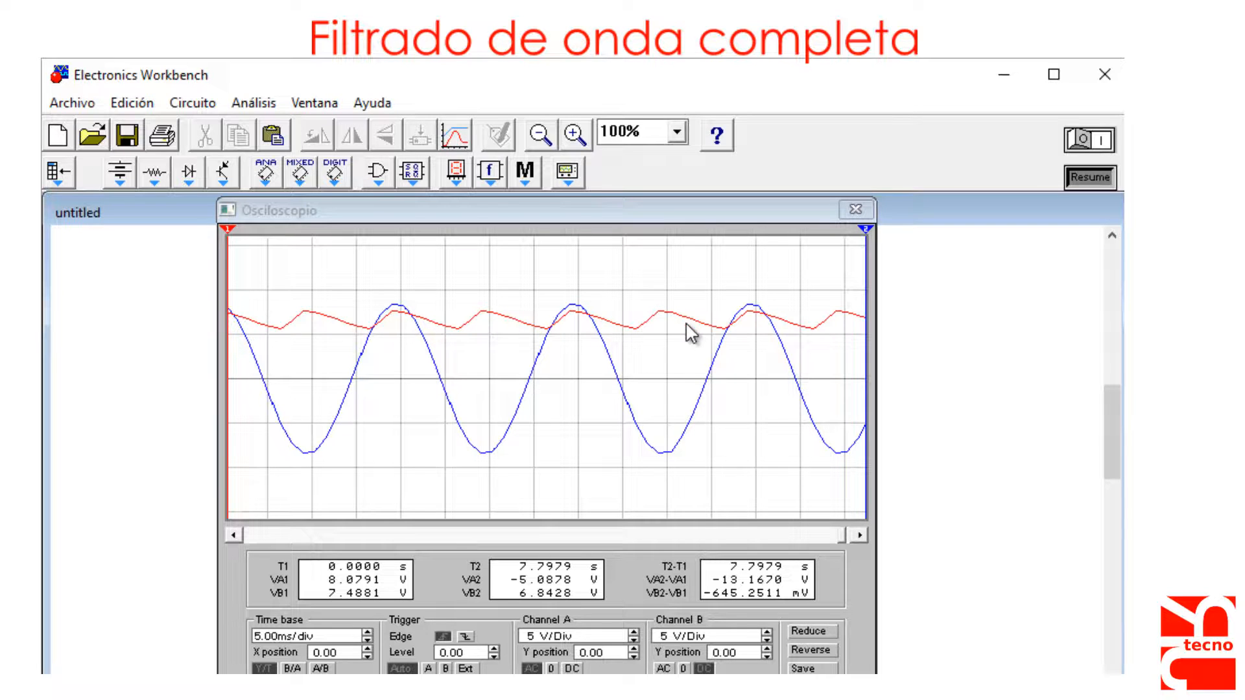
Step: Reduce the oscilloscope and set the full-wave filter capacitor's capacitance to 5 µF
click(810, 631)
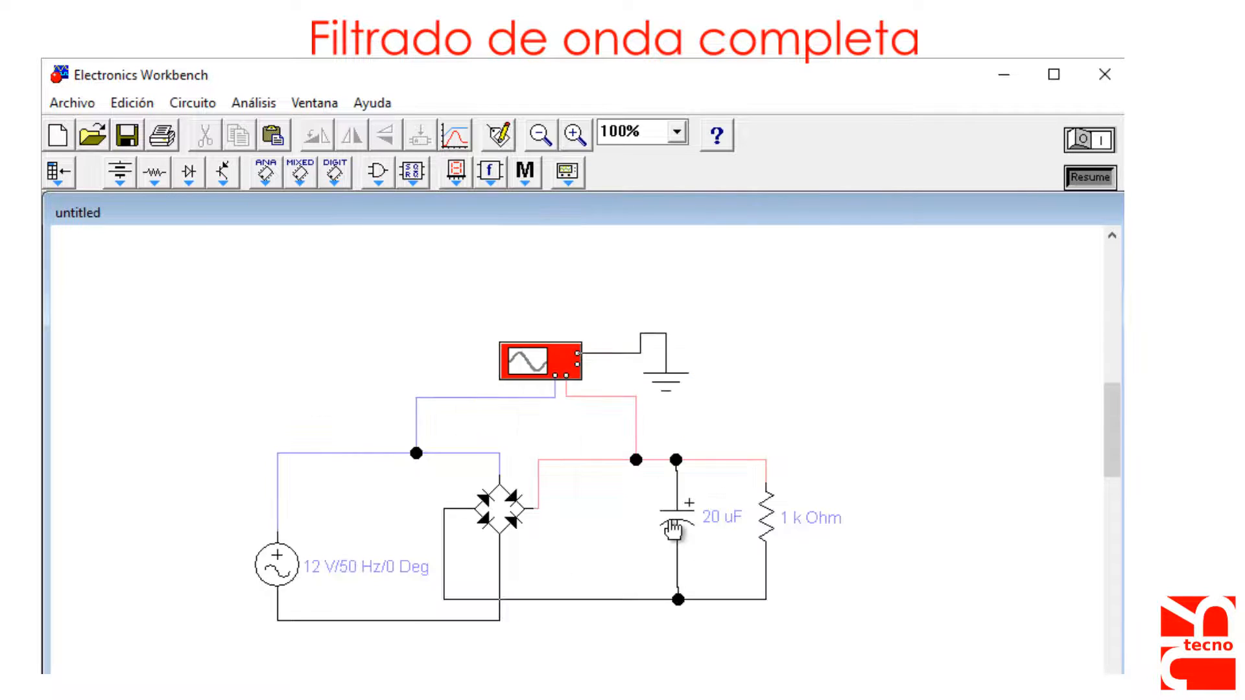
double_click(675, 522)
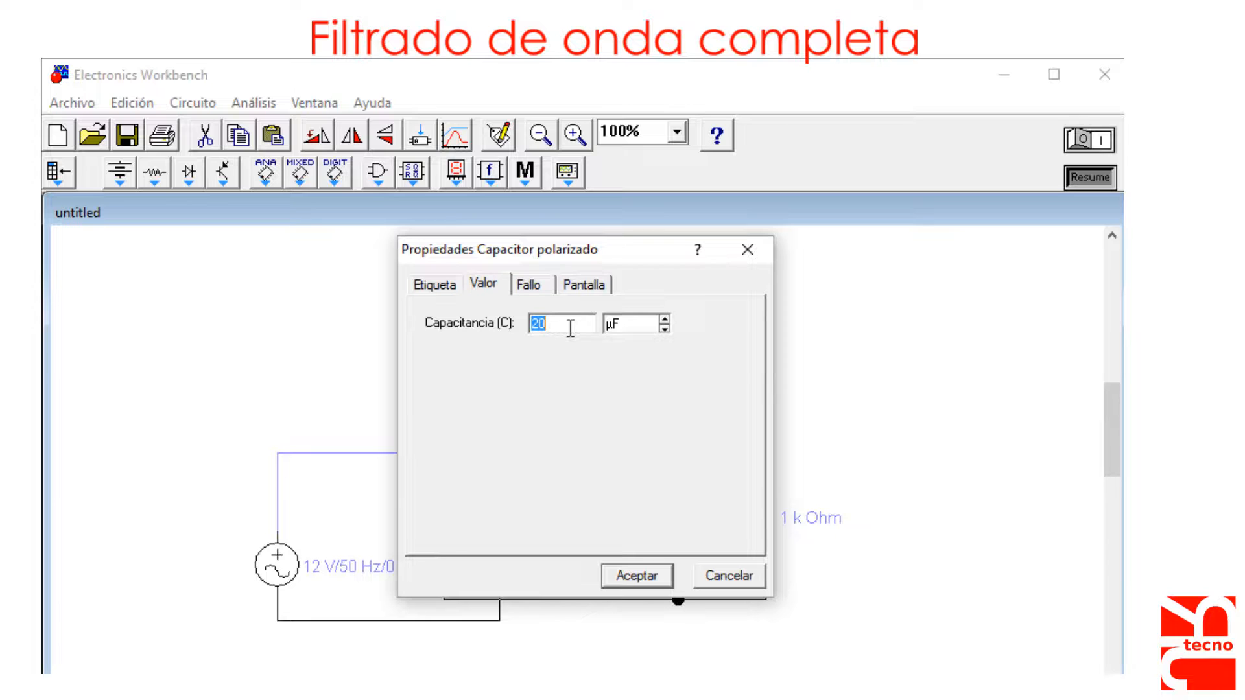
click(642, 572)
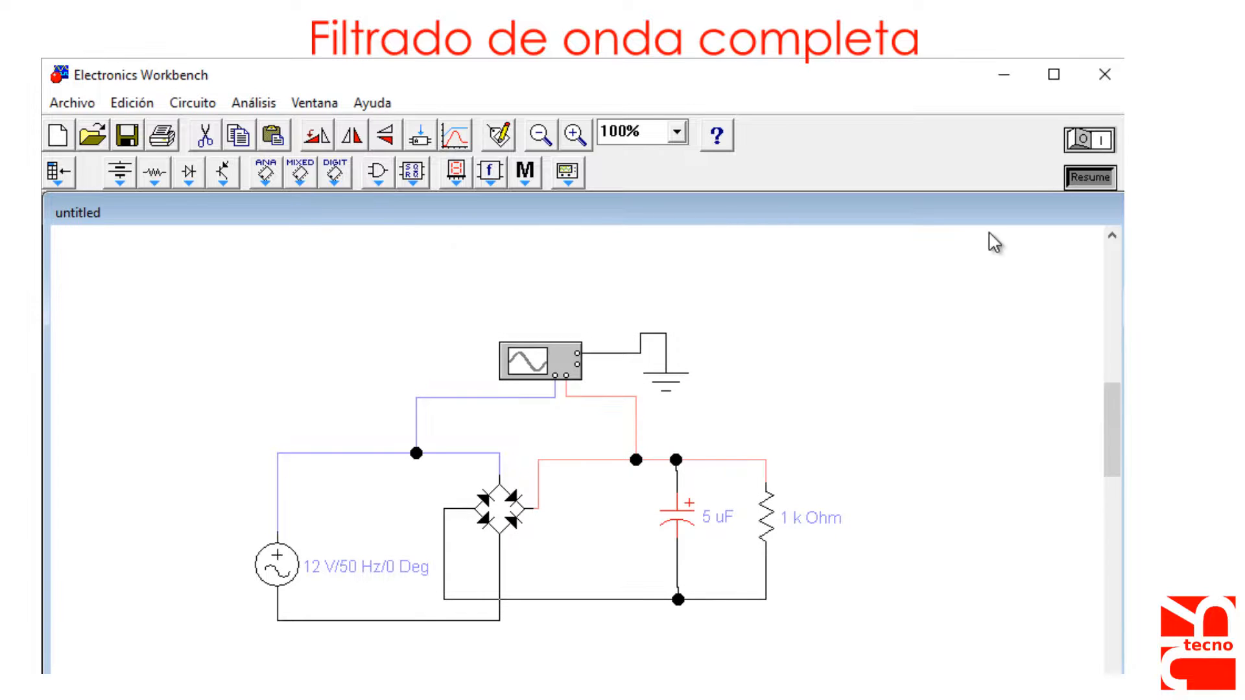
Step: Run the full-wave filter with the 5 µF capacitor, pause it and examine the ripple in the expanded oscilloscope
click(1092, 144)
double_click(558, 365)
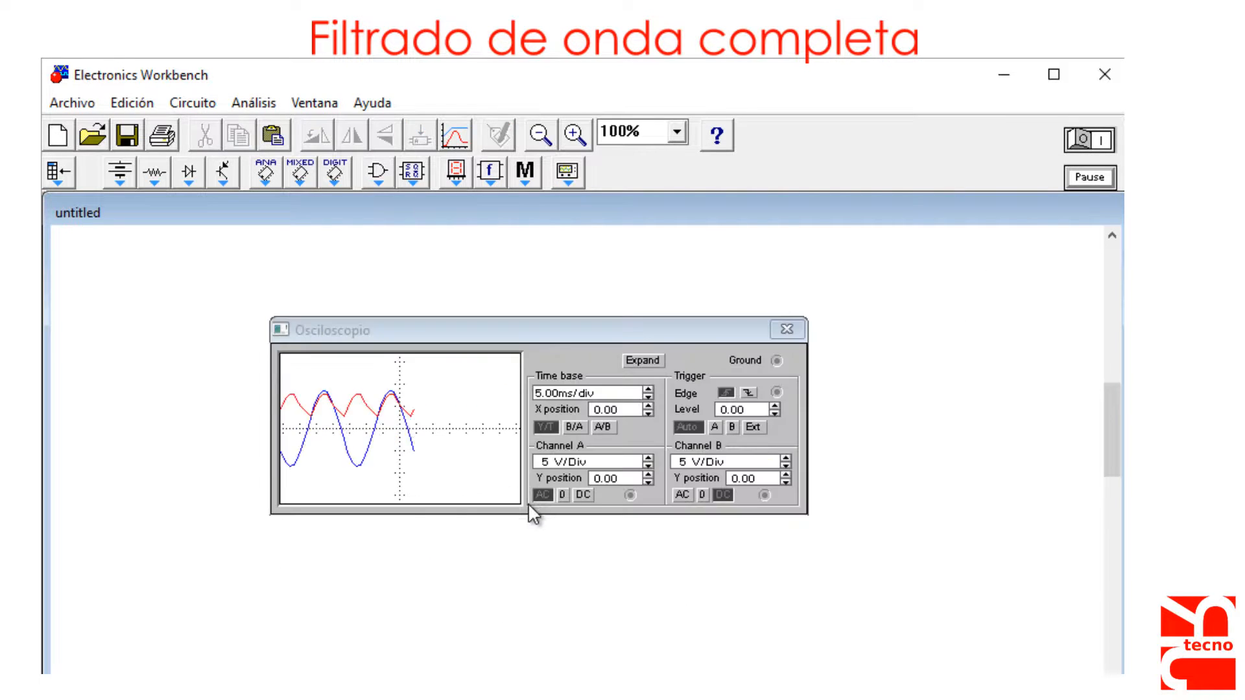
click(642, 360)
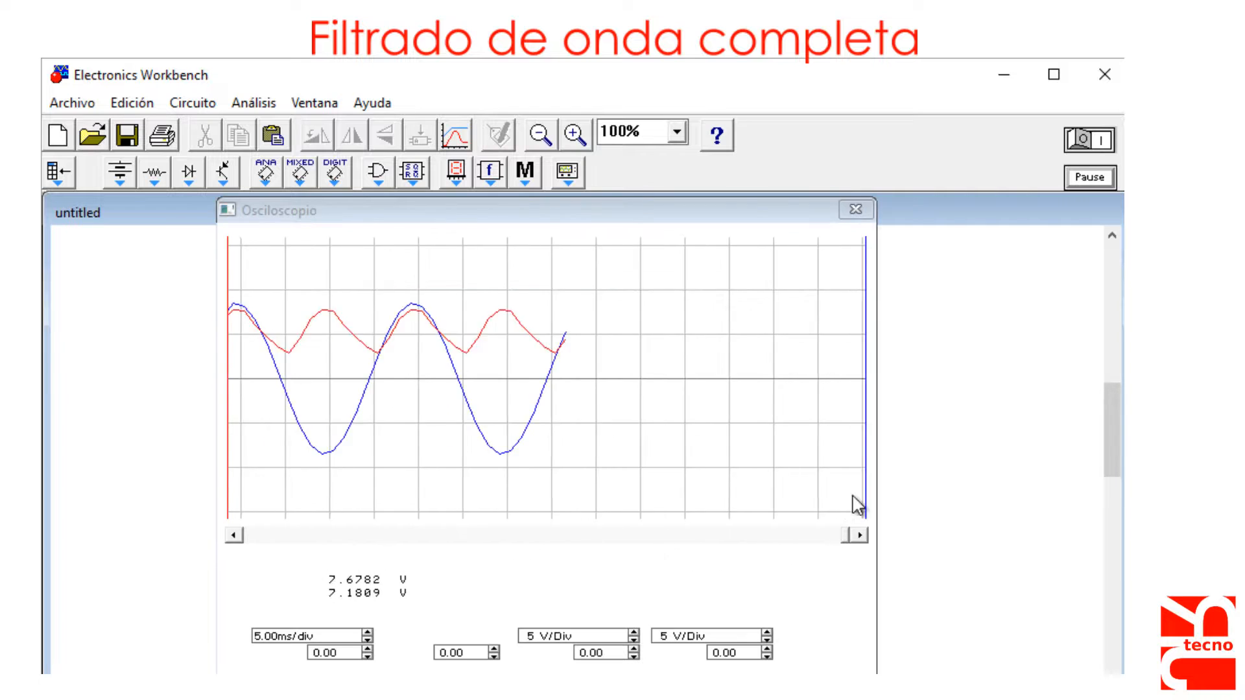
click(1084, 179)
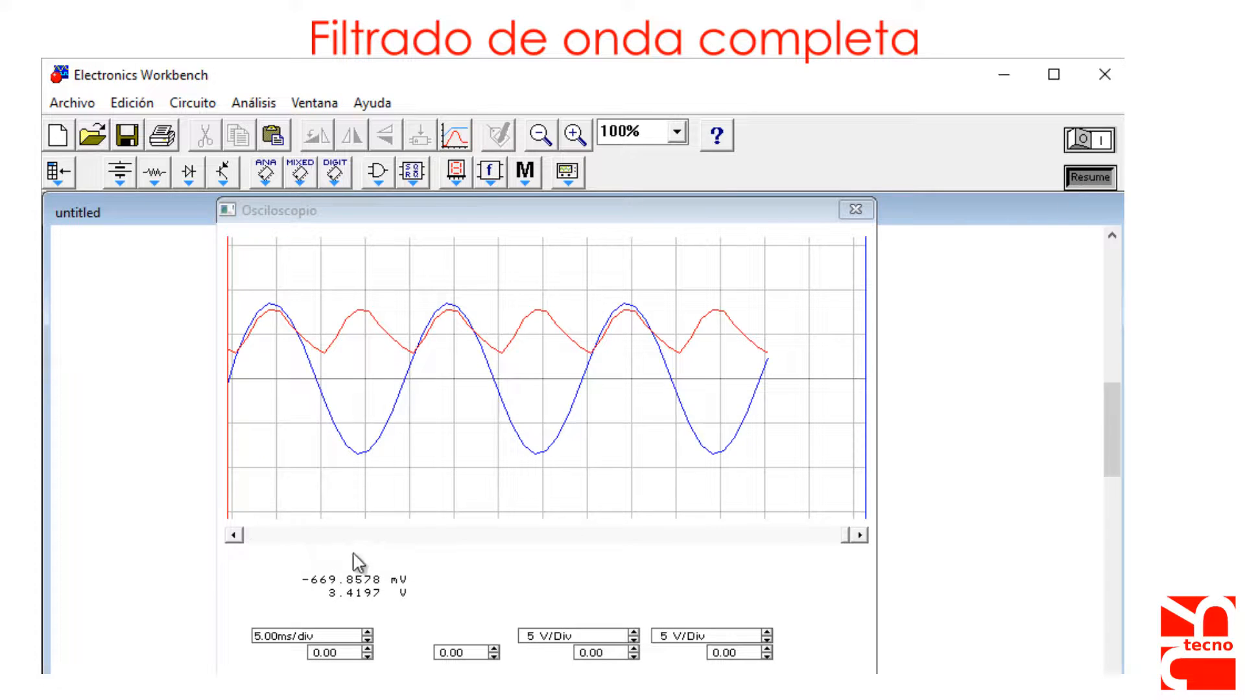
click(238, 539)
click(238, 539)
click(239, 539)
click(239, 539)
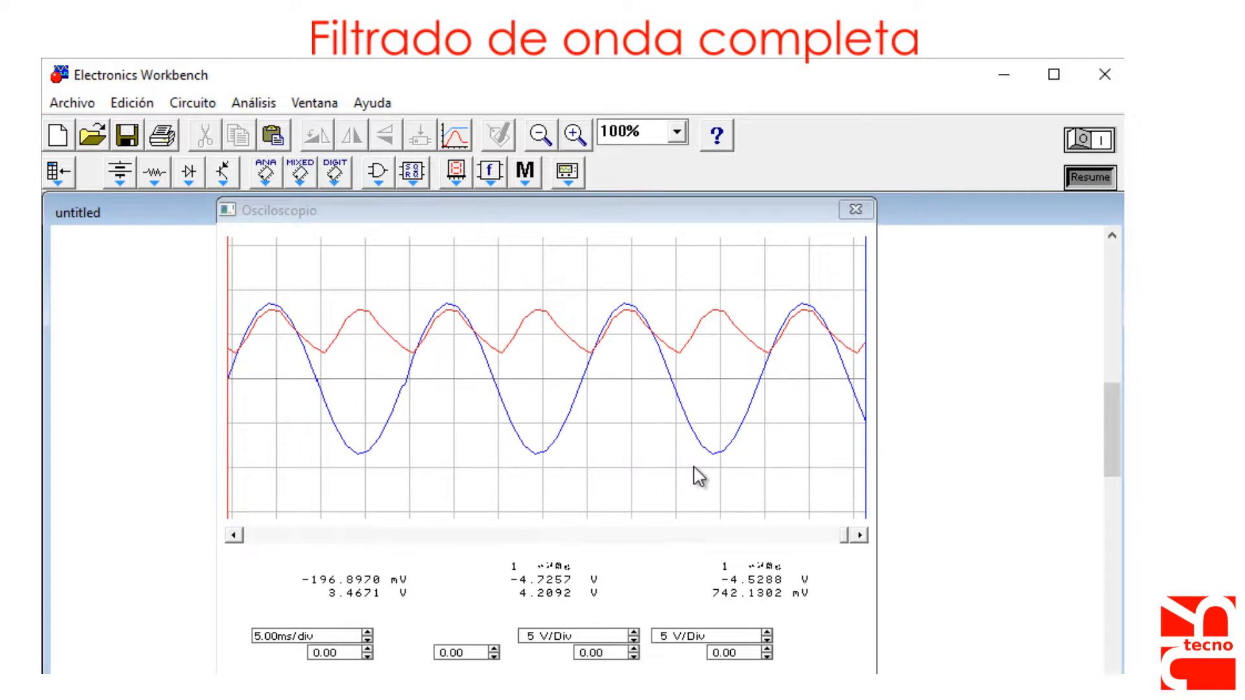
Step: Close the expanded oscilloscope and set the full-wave filter capacitor's capacitance to 50 µF
click(855, 209)
double_click(676, 508)
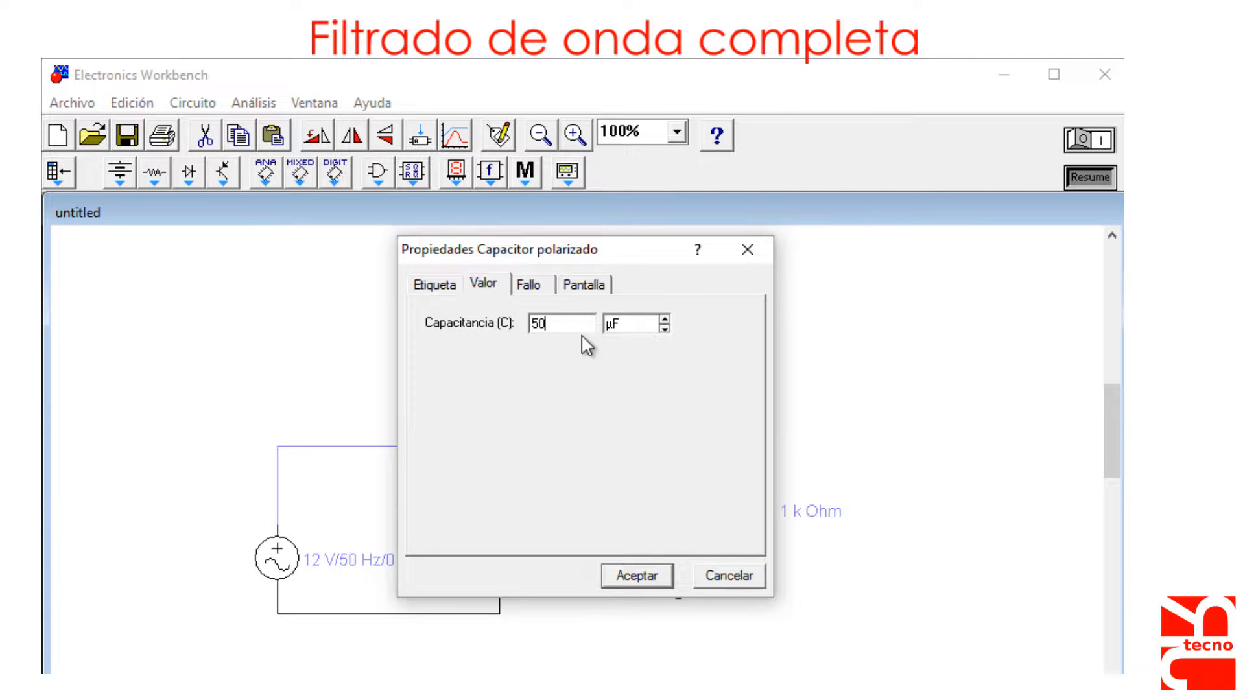
click(643, 577)
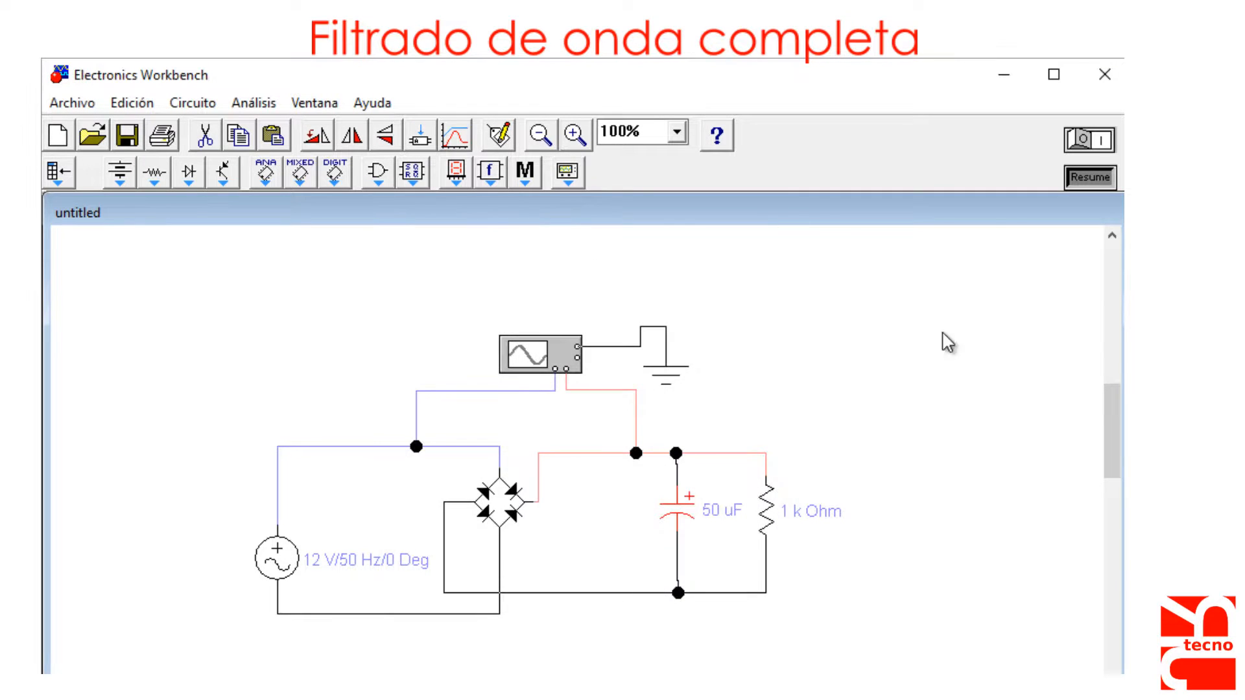
Step: Restart the simulation with the 50 µF capacitor and examine the waveforms in the expanded oscilloscope
click(1071, 138)
click(1097, 141)
double_click(539, 355)
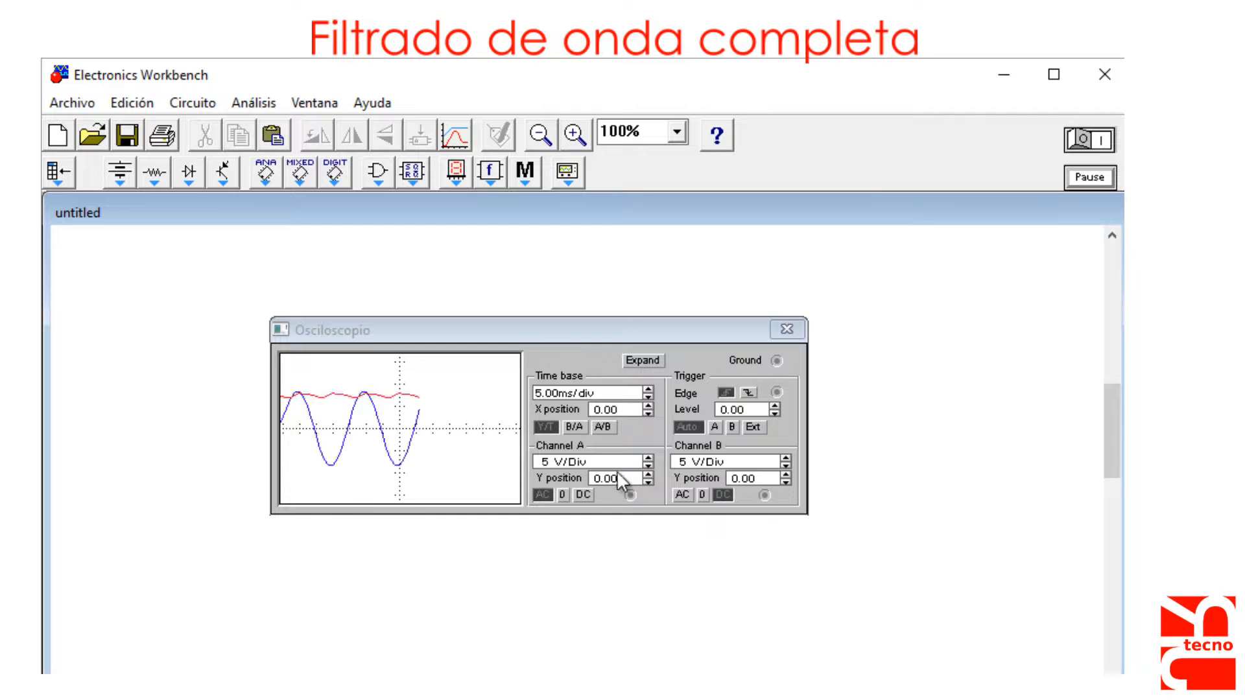
click(641, 360)
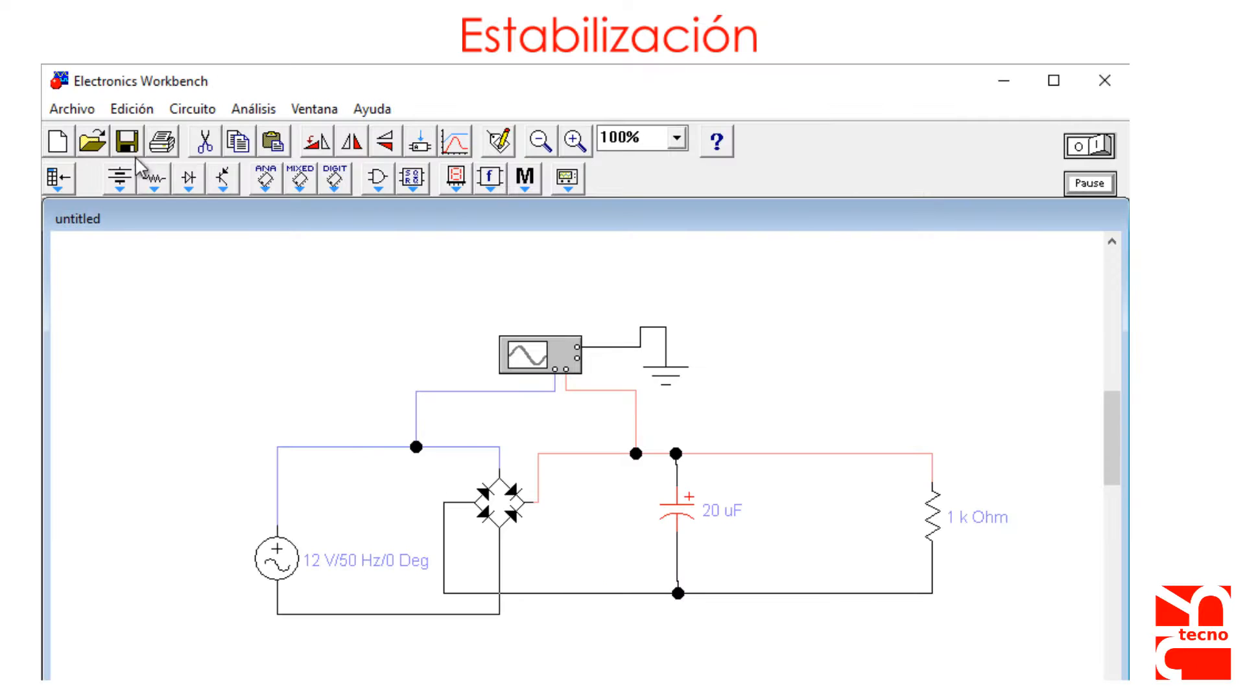
Step: Place a Zener diode between the 20 µF capacitor and the 1 k Ohm resistor, rotate it upright and wire it in parallel with them
click(189, 182)
drag(198, 254, 825, 518)
click(447, 219)
right_click(837, 354)
click(888, 485)
drag(824, 463, 822, 455)
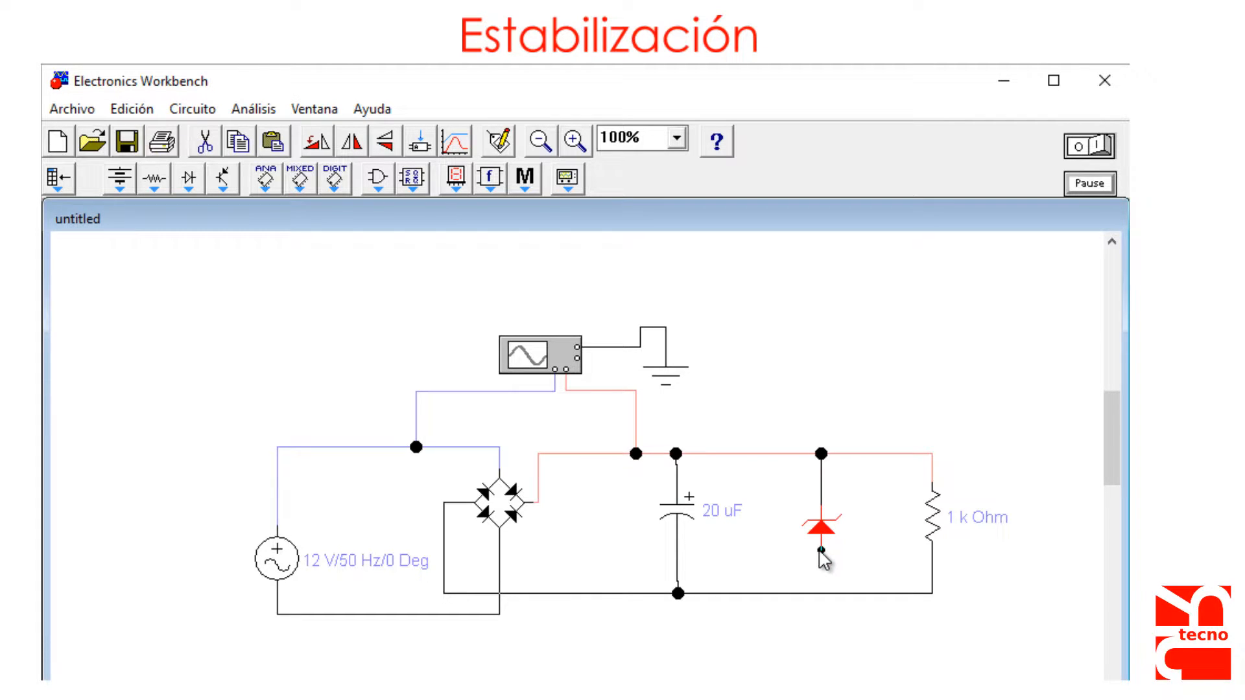
drag(820, 551, 821, 594)
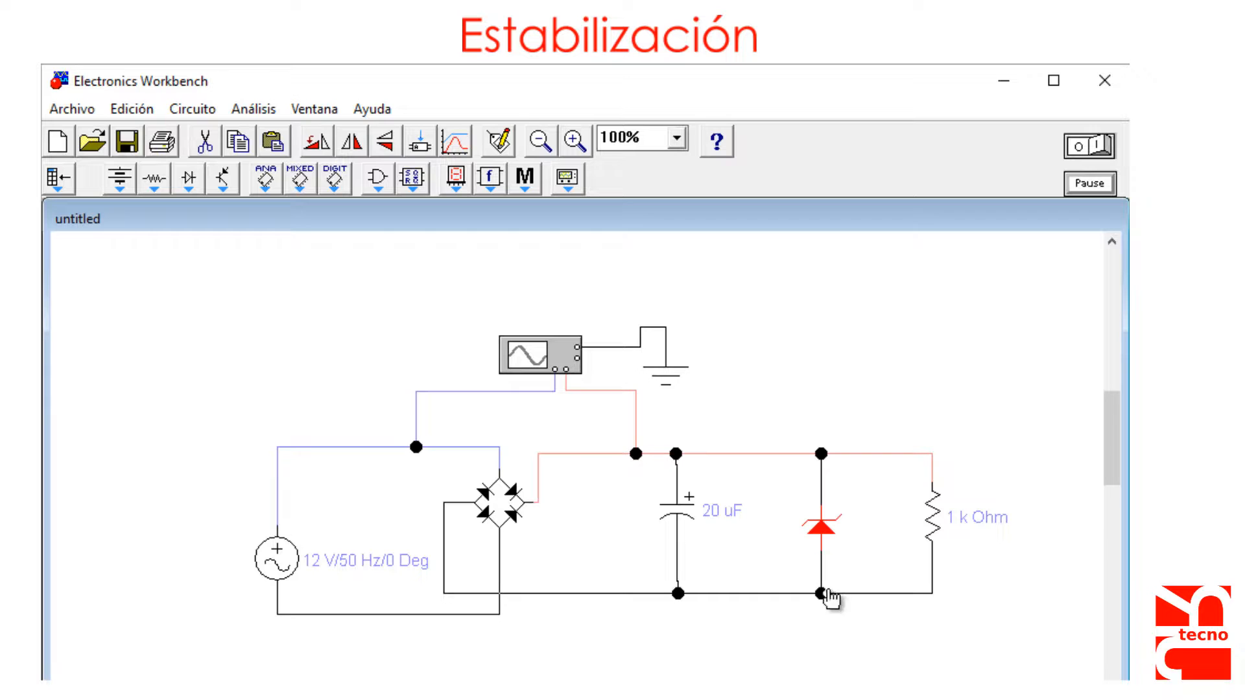
Step: Assign the 1N4740 model from the 1n library to the Zener diode, checking its Zener test voltage
click(798, 556)
double_click(821, 541)
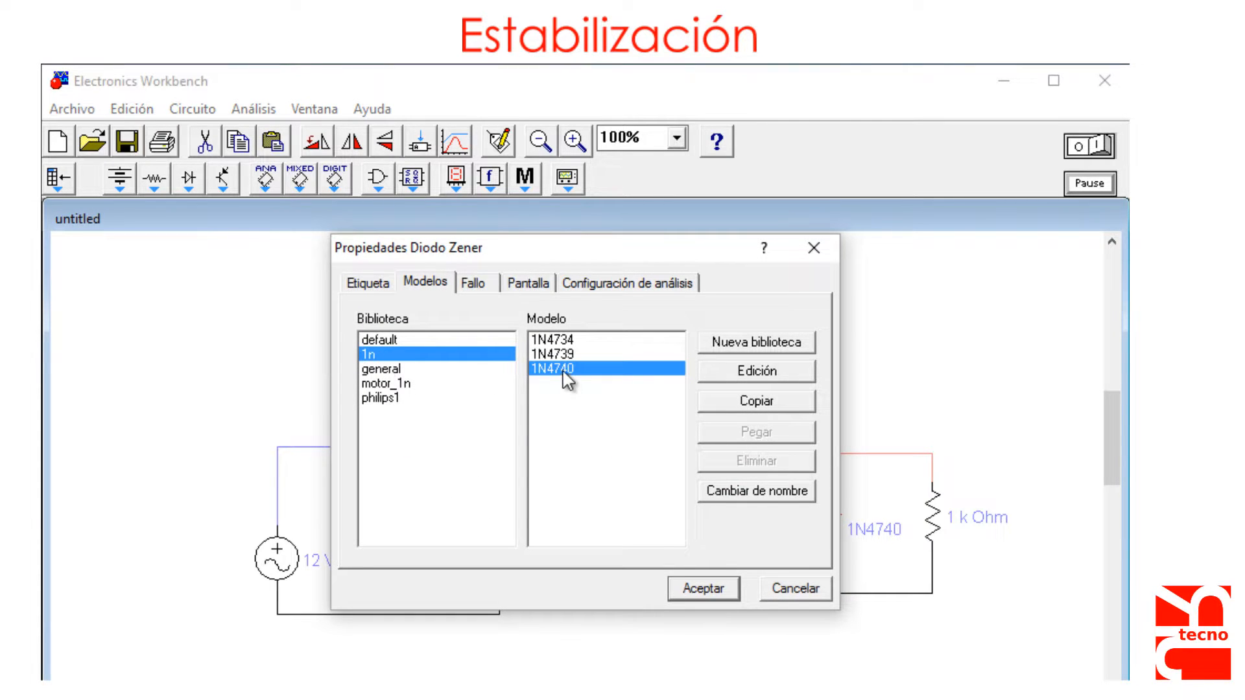
click(720, 382)
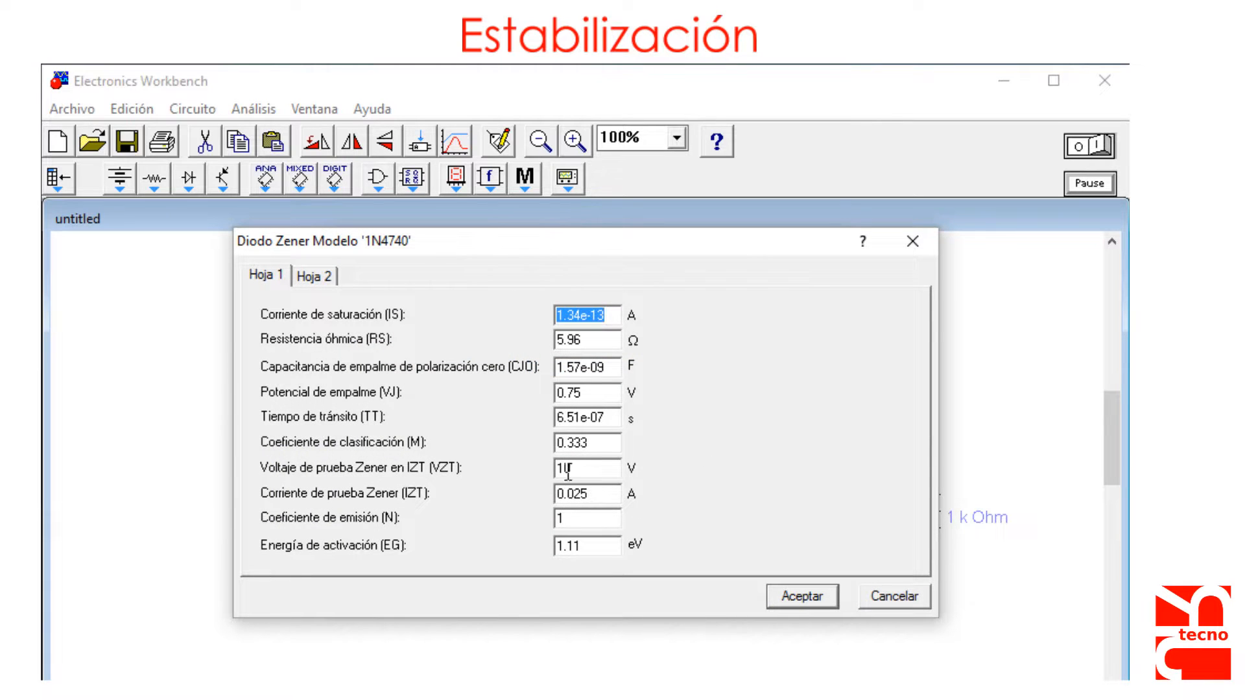
click(574, 468)
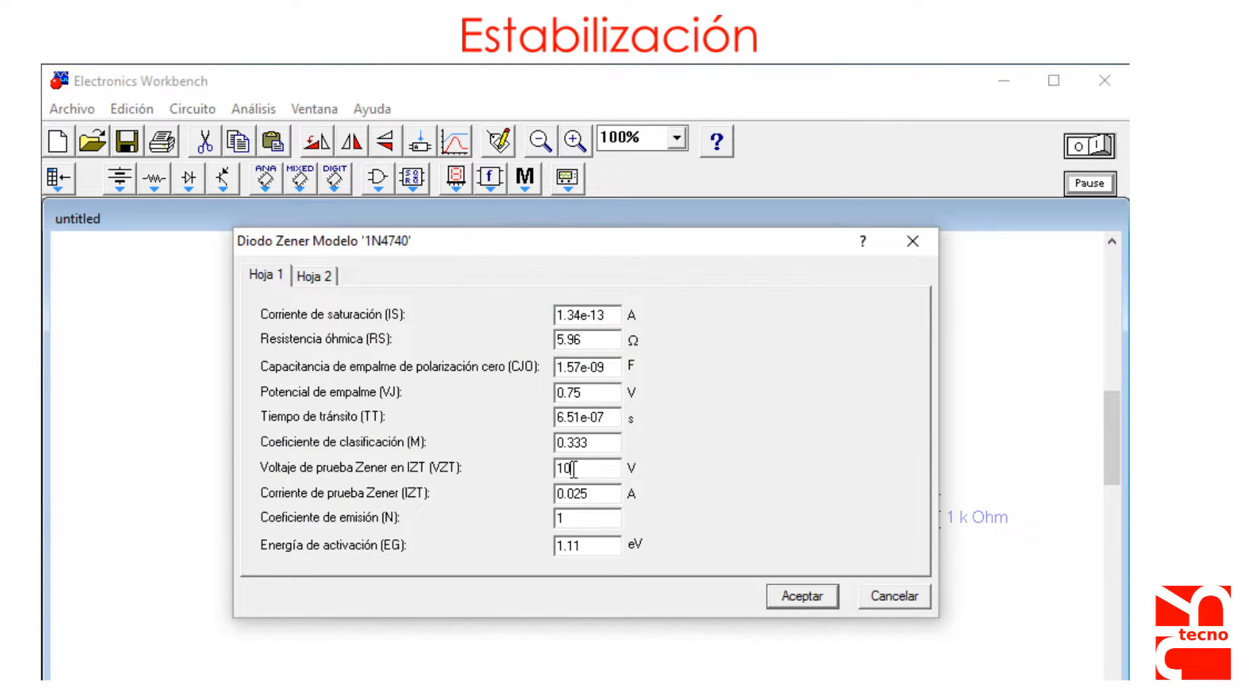
click(778, 595)
click(737, 602)
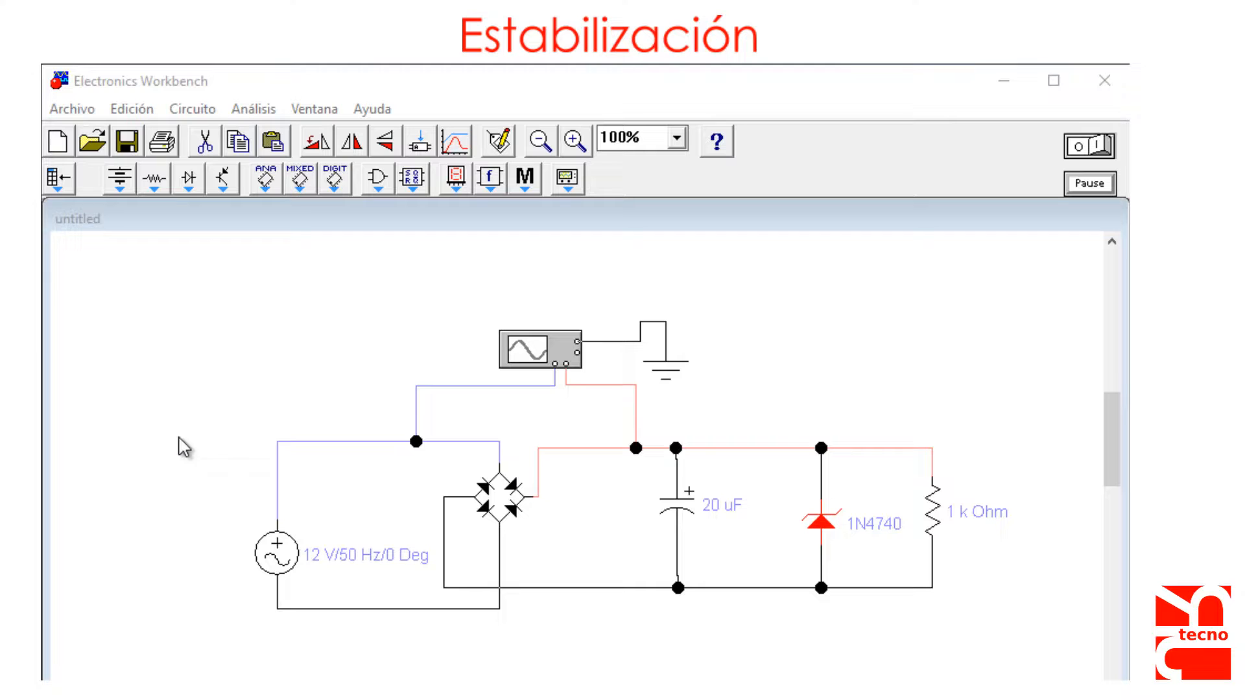
Step: Insert a resistor in series between the filter capacitor and the Zener diode and set its resistance to 100 Ω
click(155, 179)
drag(203, 254, 732, 448)
click(523, 220)
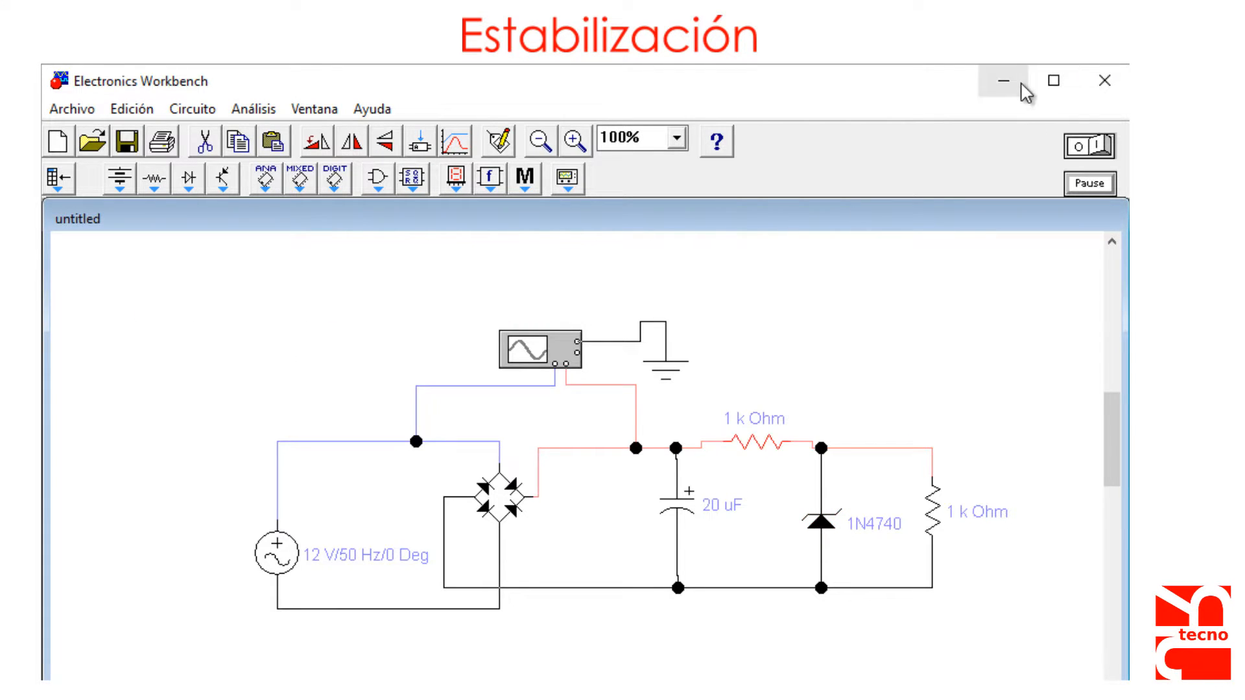
scroll(757, 418, down, 1)
double_click(757, 418)
click(717, 346)
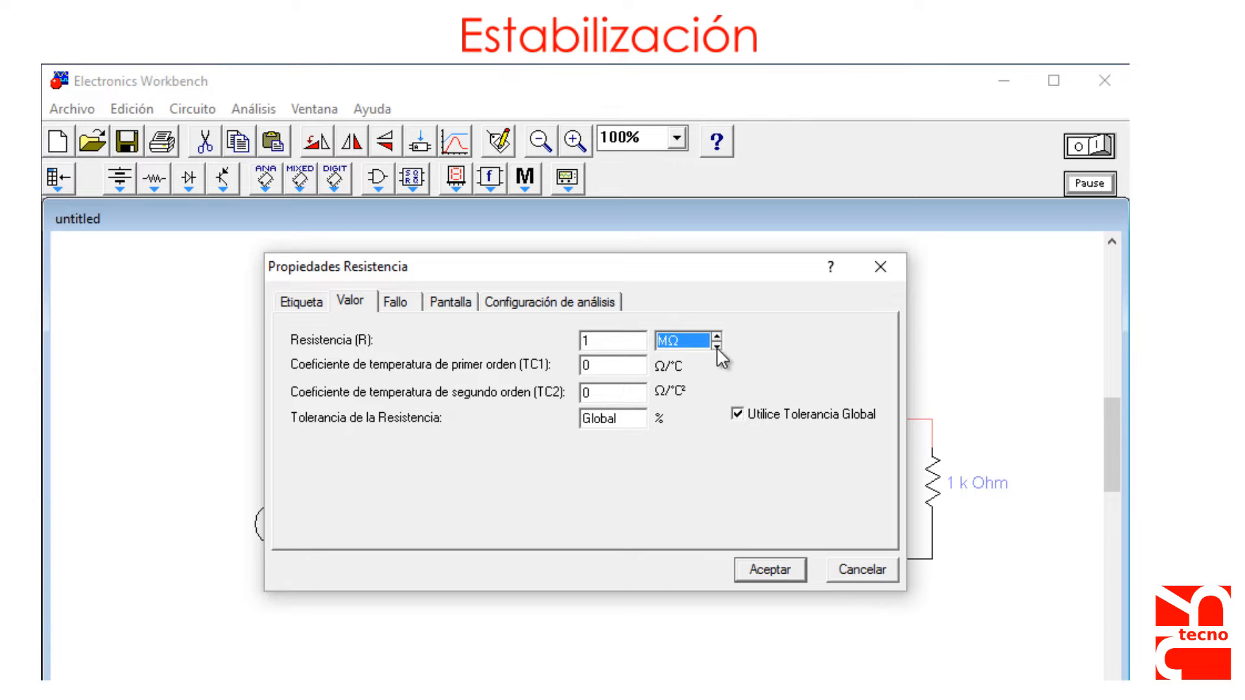
click(633, 343)
text(00)
click(770, 569)
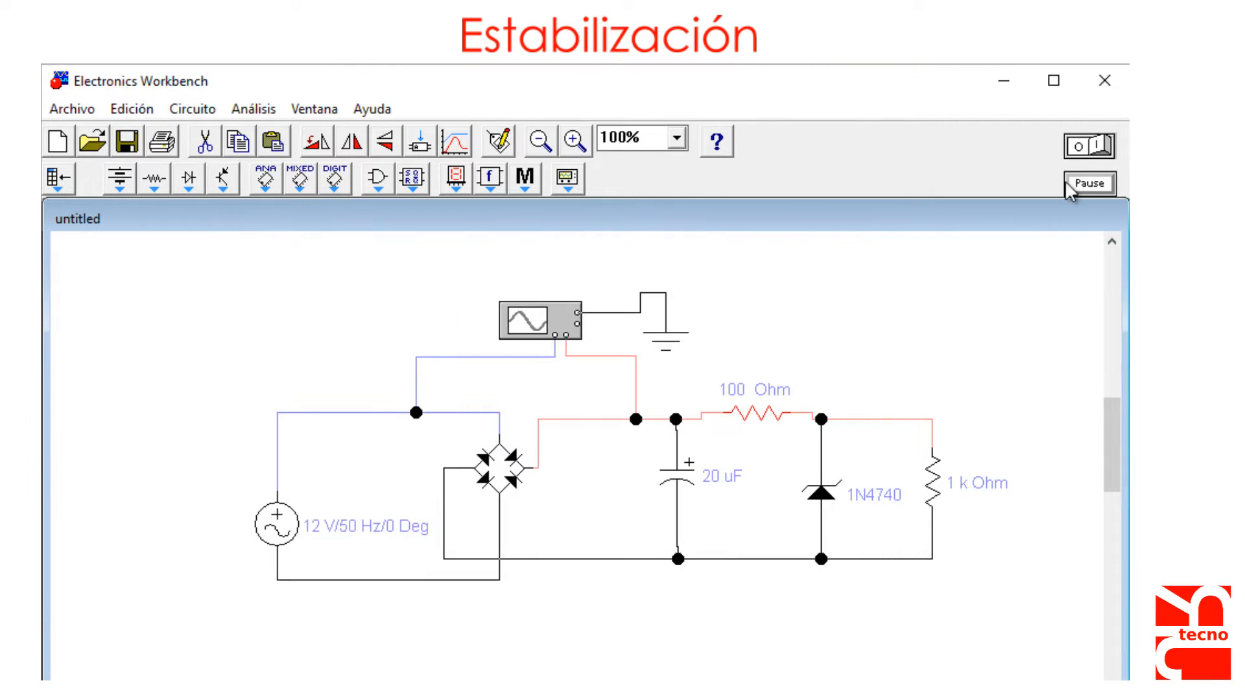
Step: Start the simulation and delete the wires connecting both oscilloscope channels to the circuit
click(1104, 148)
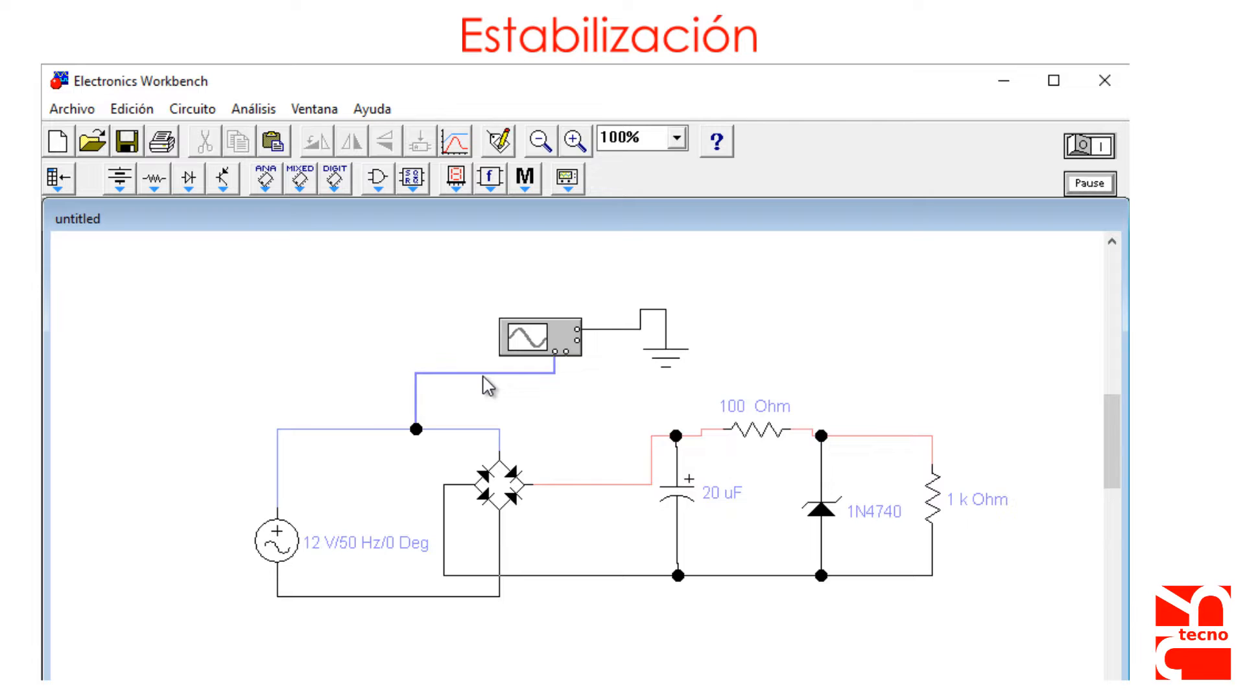
key(Delete)
click(781, 626)
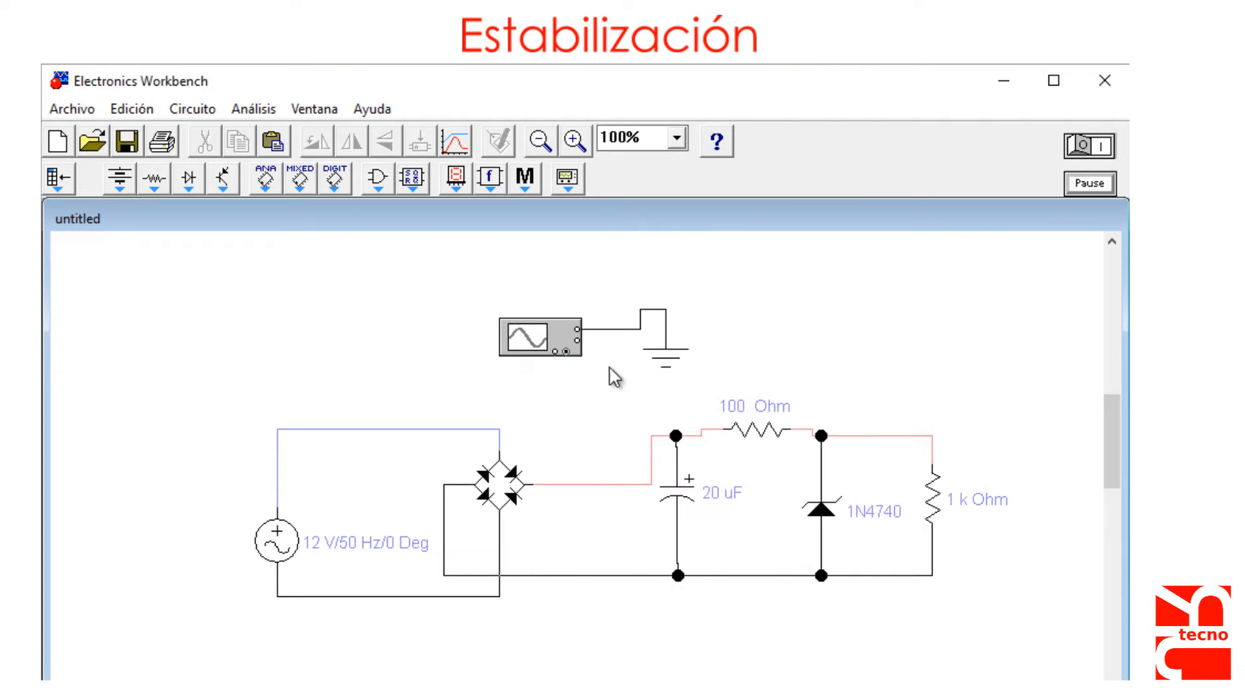
Step: Wire oscilloscope channel B to the stabilized output between the Zener diode and the load resistor, and colour the wire red
drag(566, 352, 877, 436)
drag(688, 410, 688, 380)
right_click(689, 379)
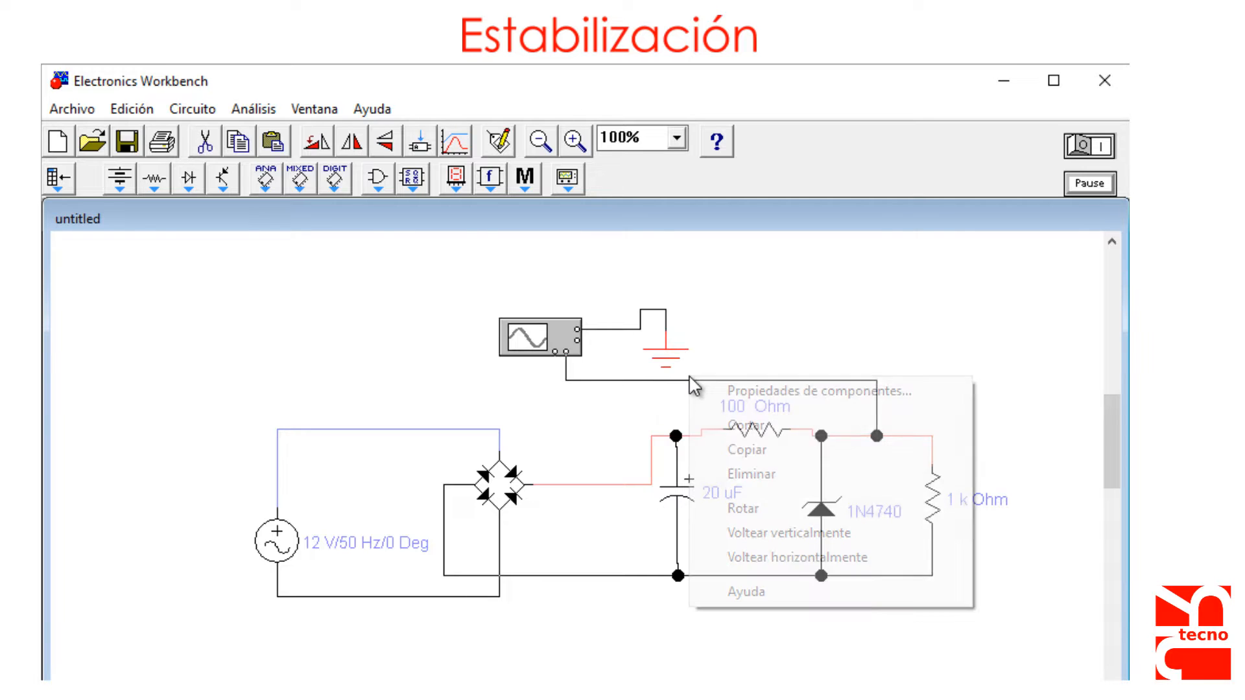
click(629, 389)
right_click(627, 383)
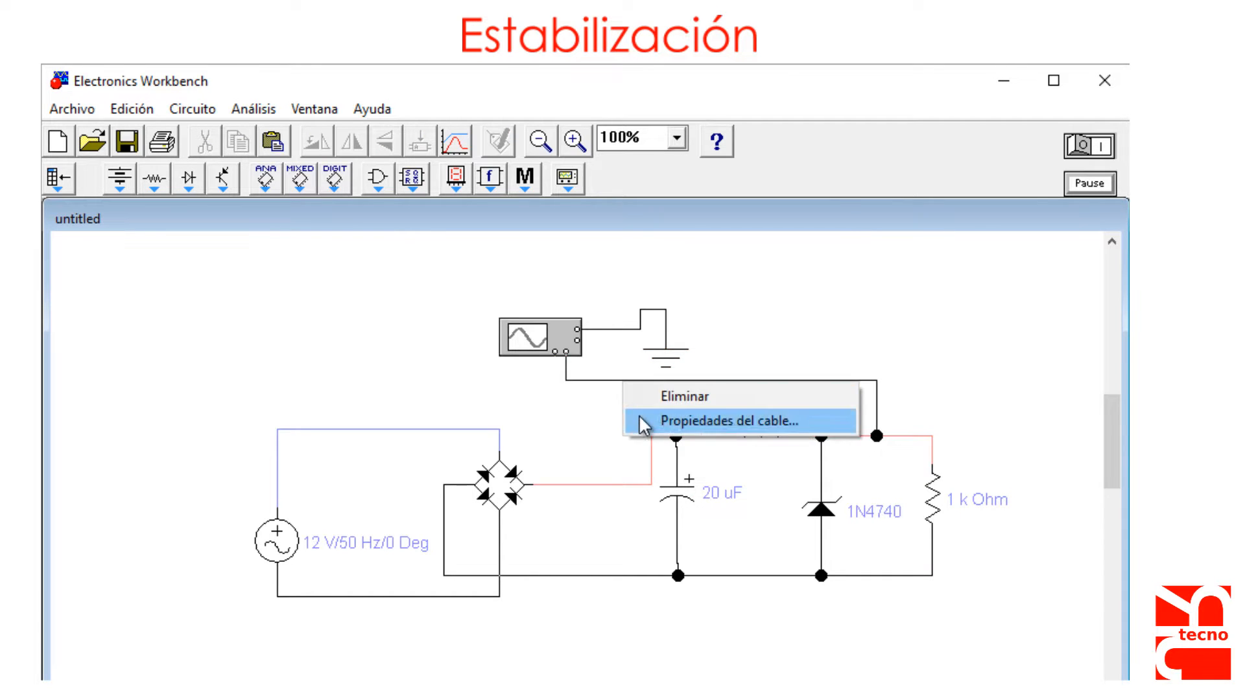
click(640, 420)
click(687, 624)
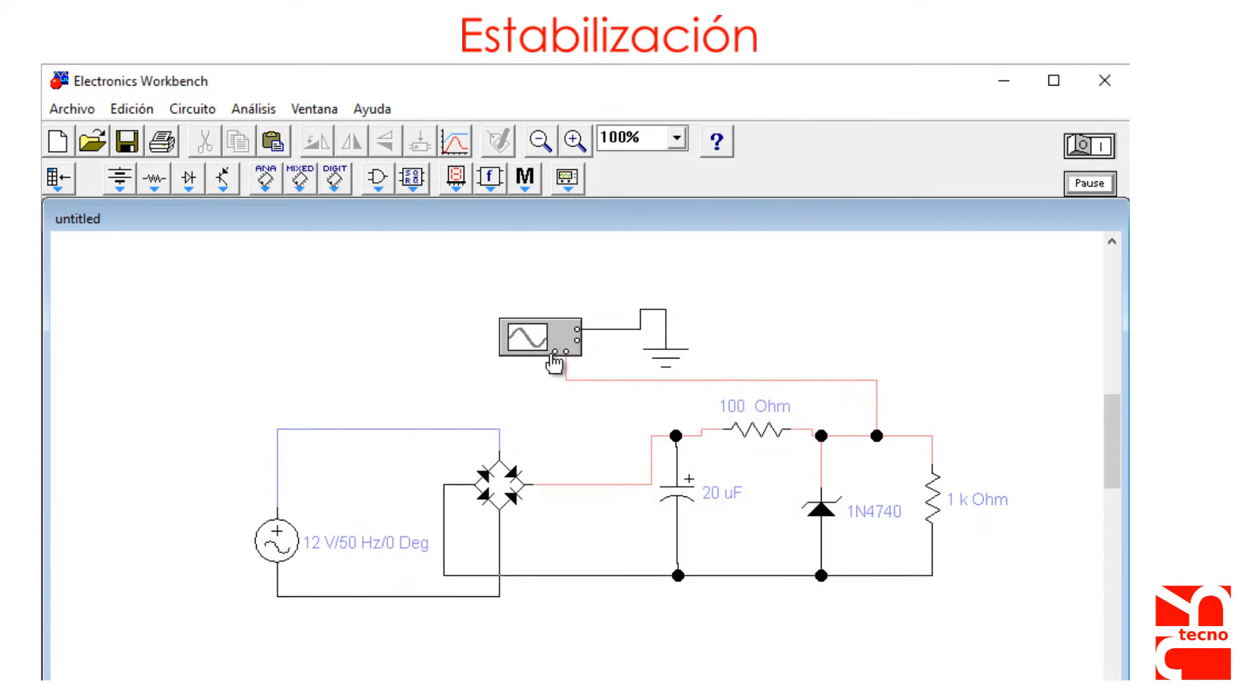
Step: Wire oscilloscope channel A to the rectifier bridge's output ahead of the filter capacitor, and colour that node blue
drag(558, 374, 584, 485)
right_click(556, 454)
click(580, 489)
click(541, 402)
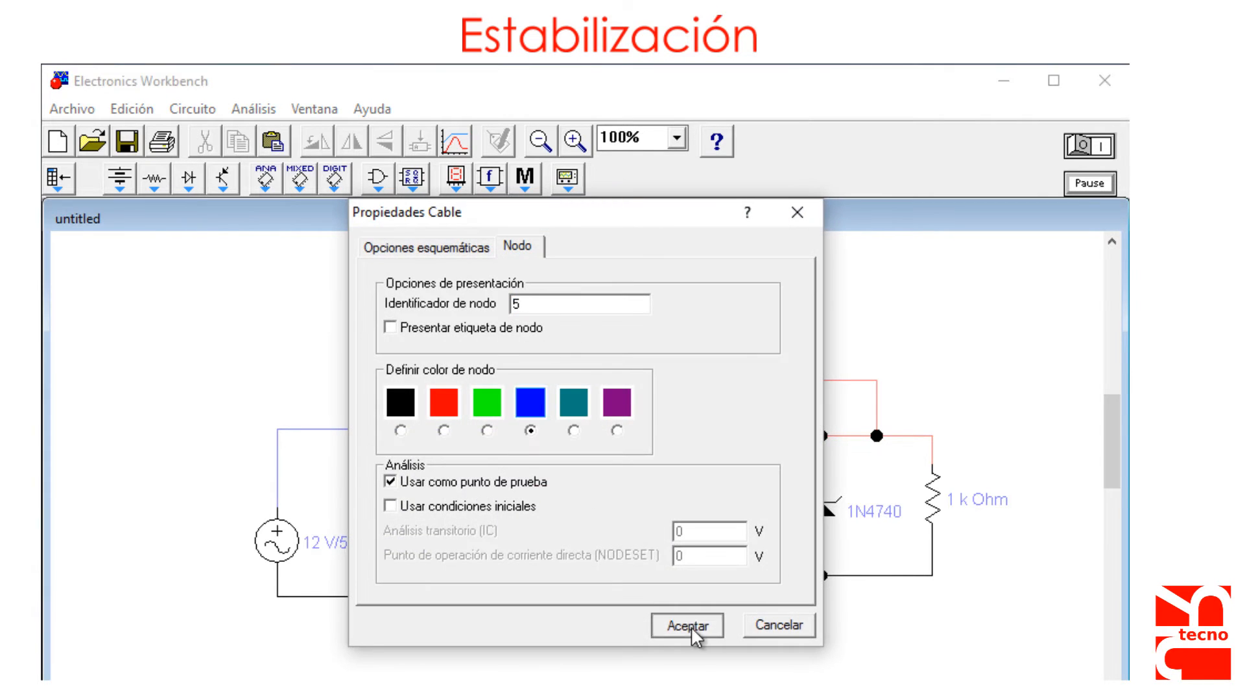
click(694, 634)
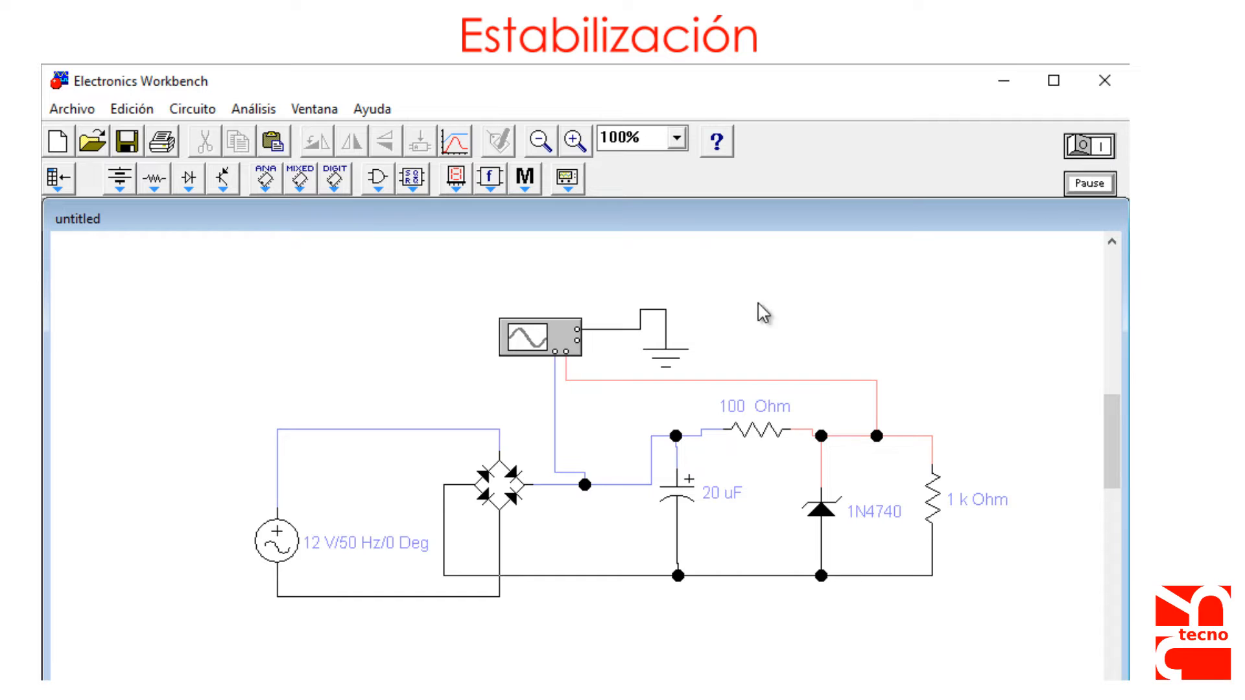
Step: Open the oscilloscope, pause the simulation and compare the filtered and Zener-stabilized waveforms in the expanded display
double_click(540, 337)
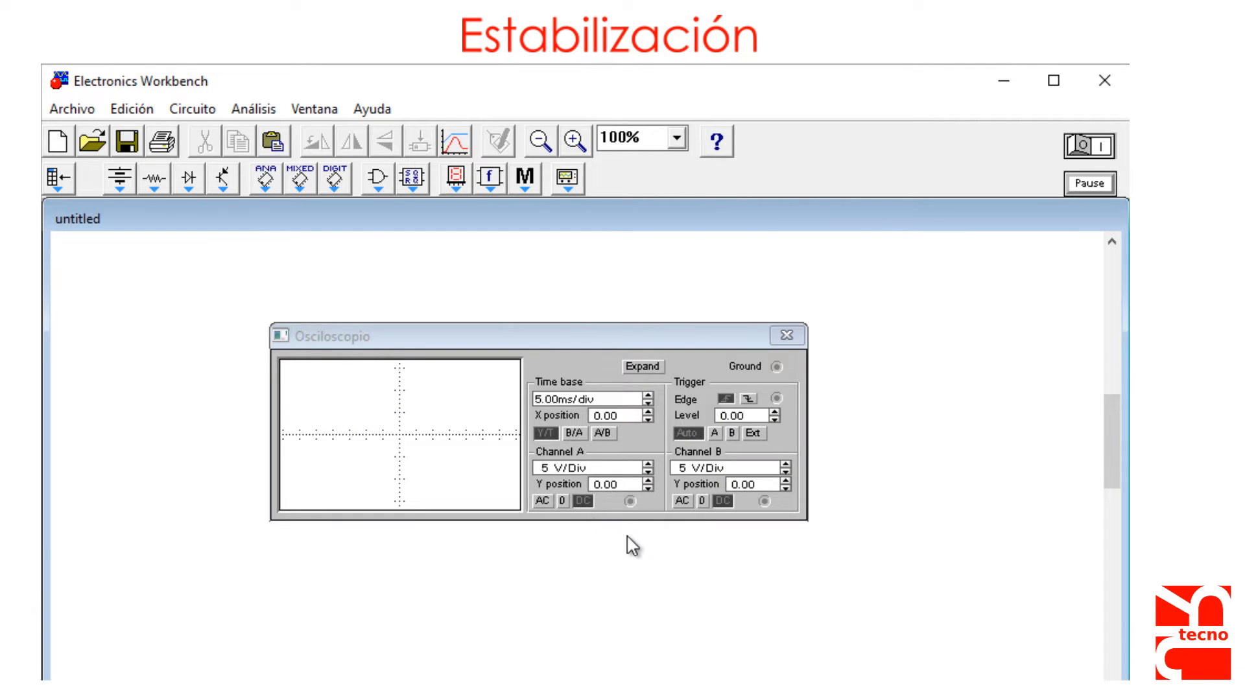
click(1083, 184)
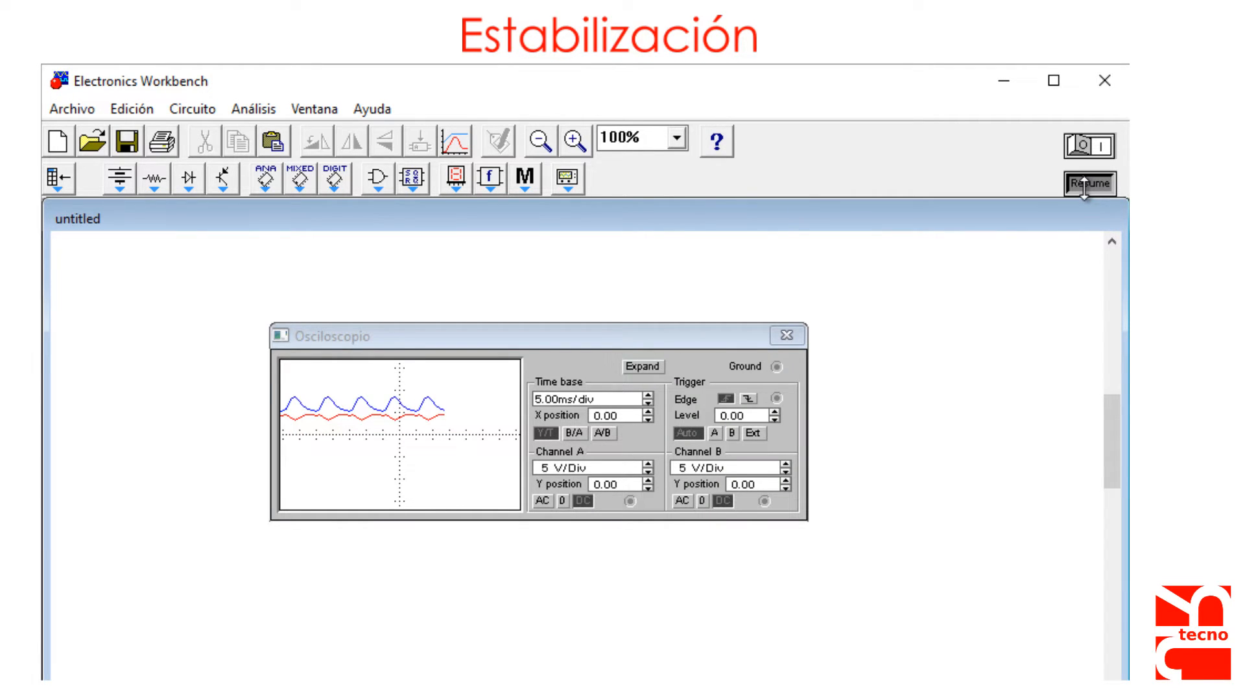
click(655, 367)
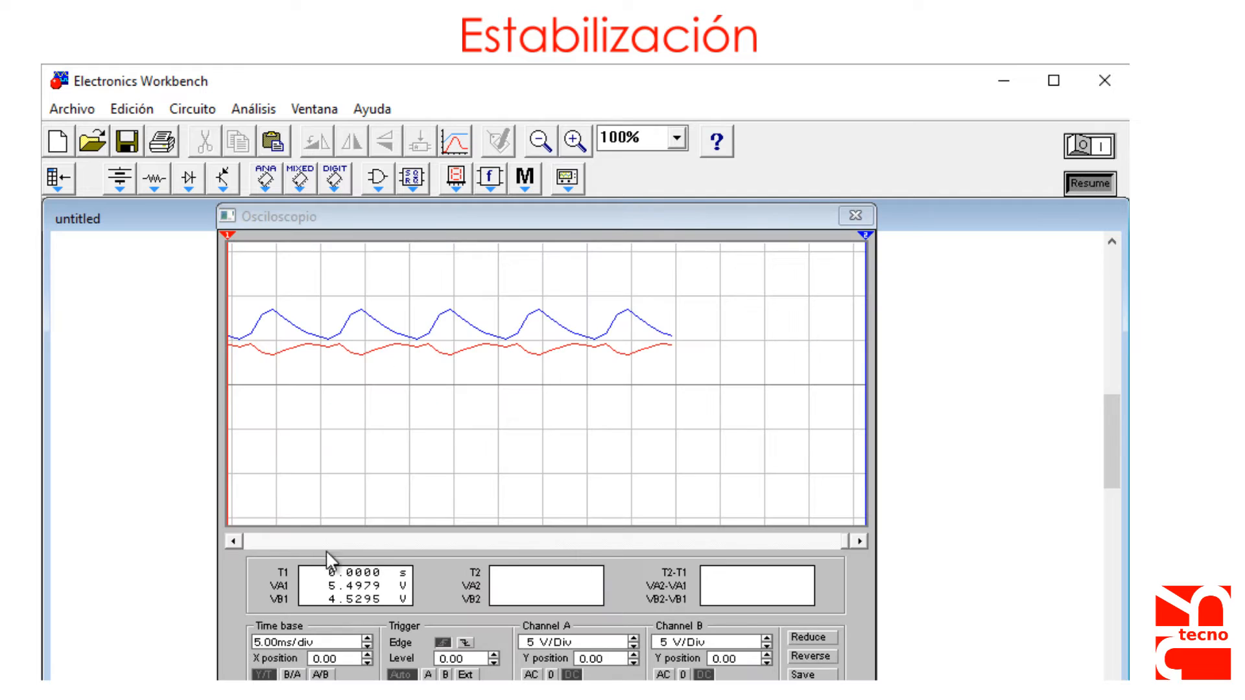
click(234, 540)
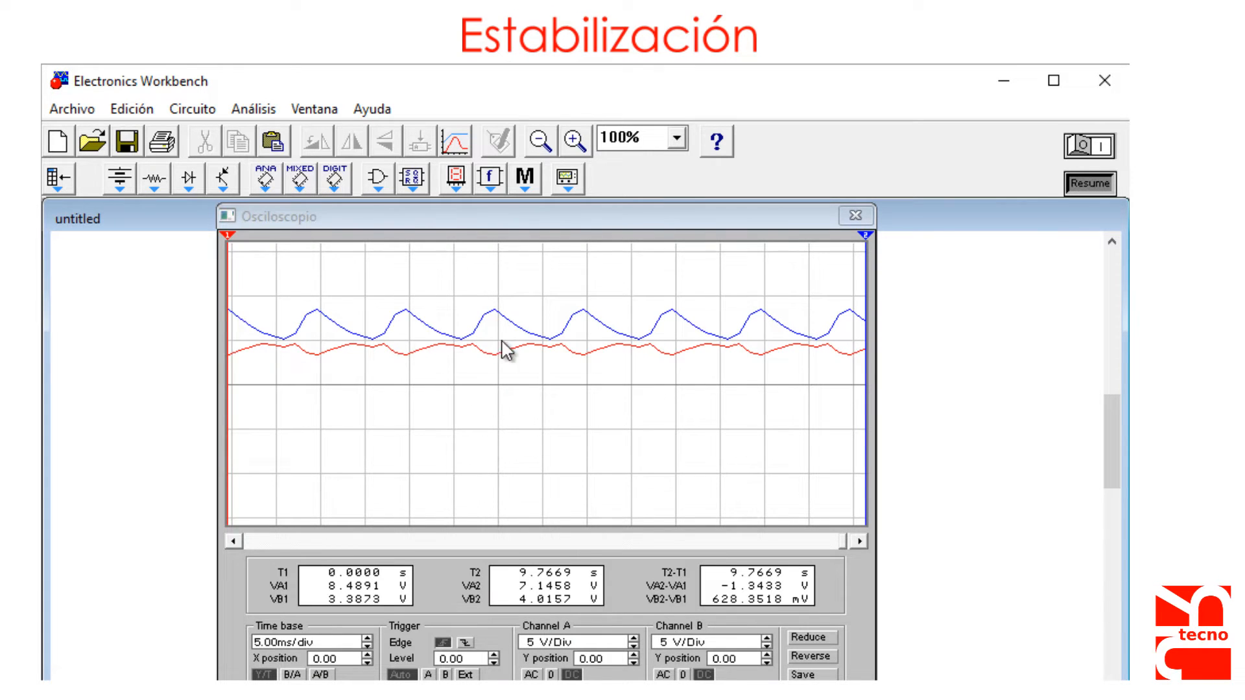